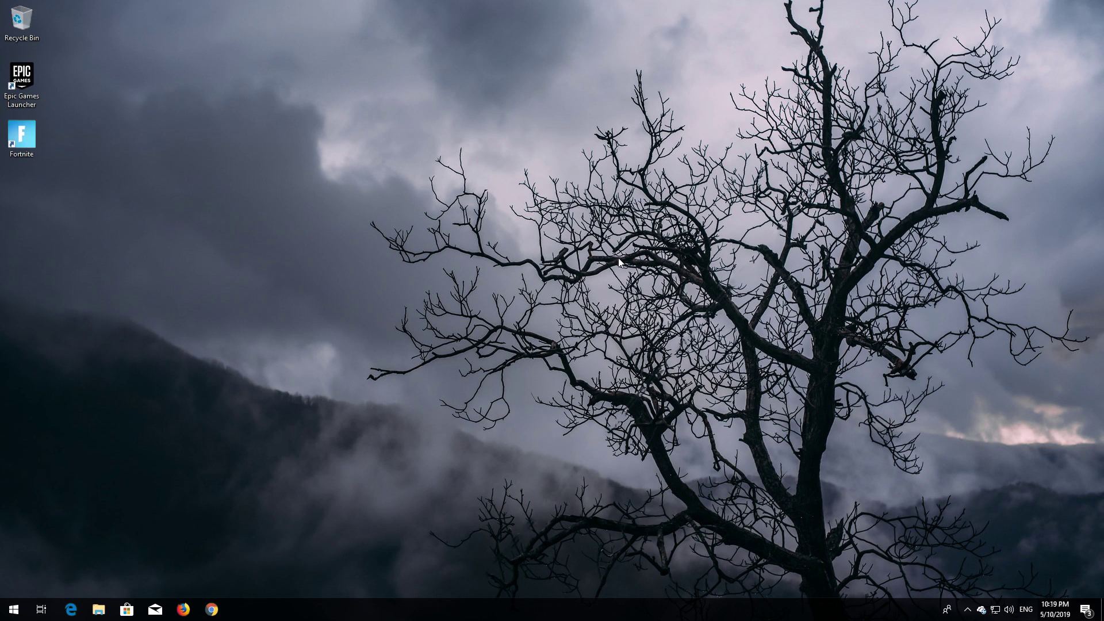
# Open the Control Panel's Network and Sharing Center and go to the network adapter settings
pyautogui.press('super')
pyautogui.write('control panel')
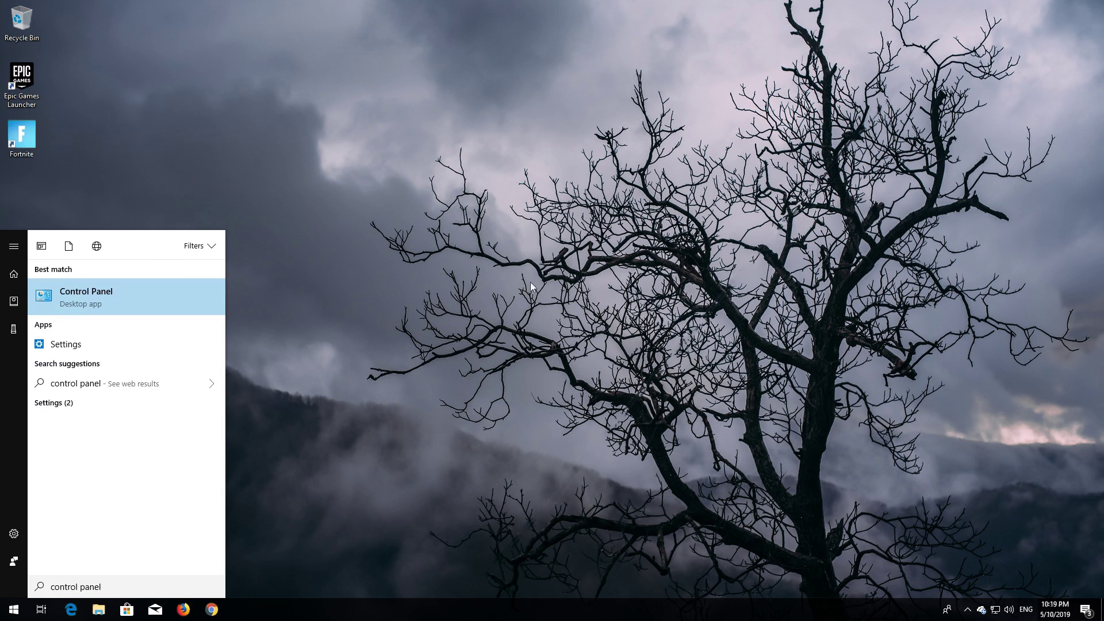
pyautogui.click(73, 309)
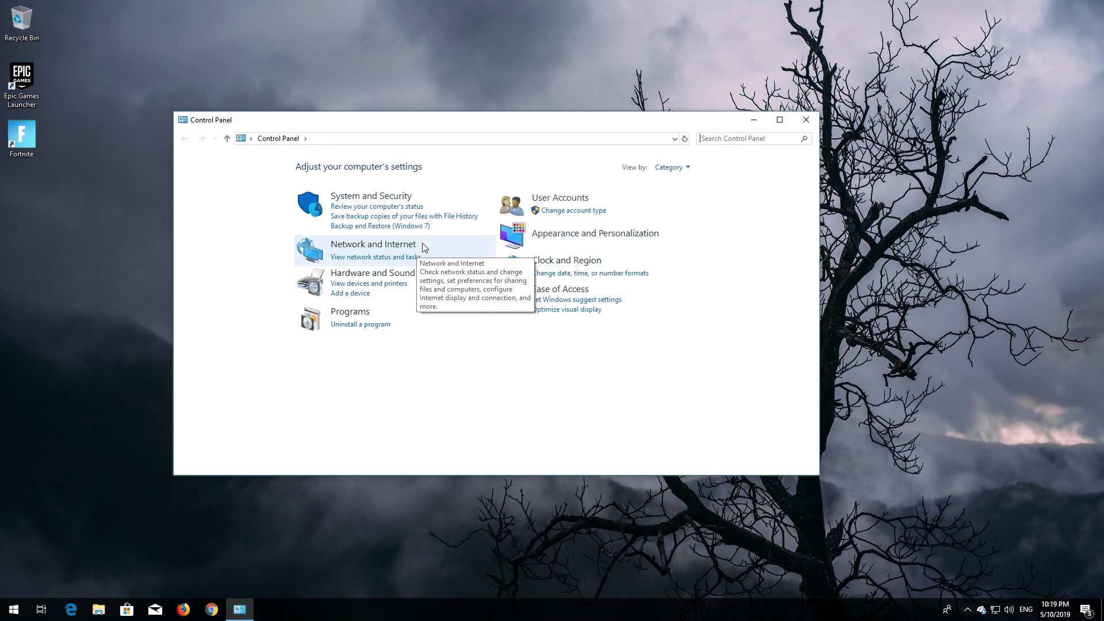
pyautogui.click(370, 247)
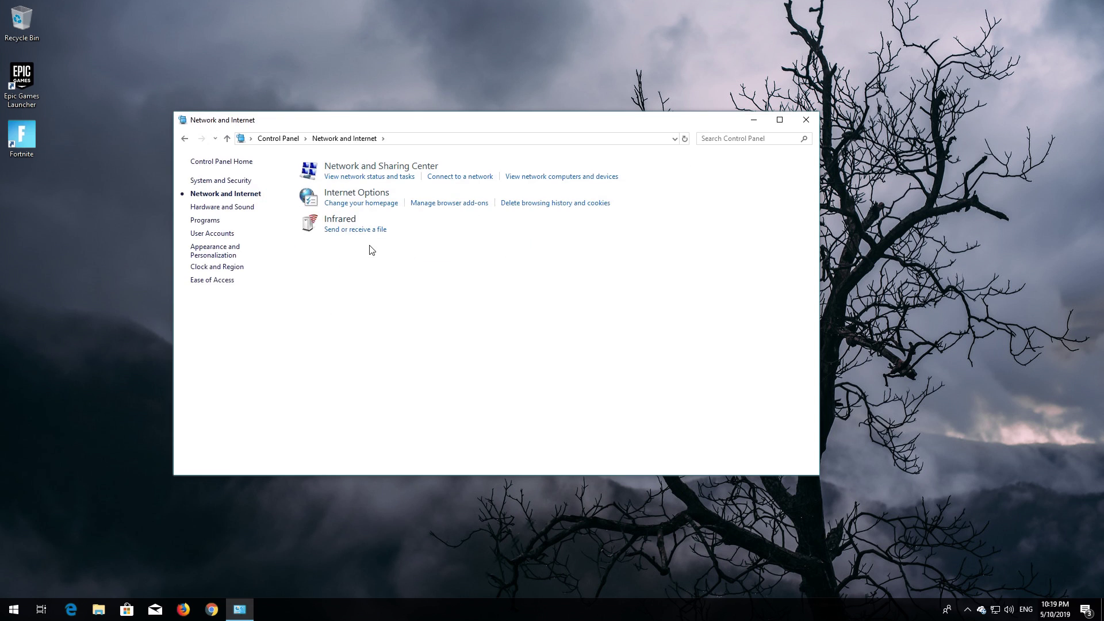
pyautogui.click(397, 167)
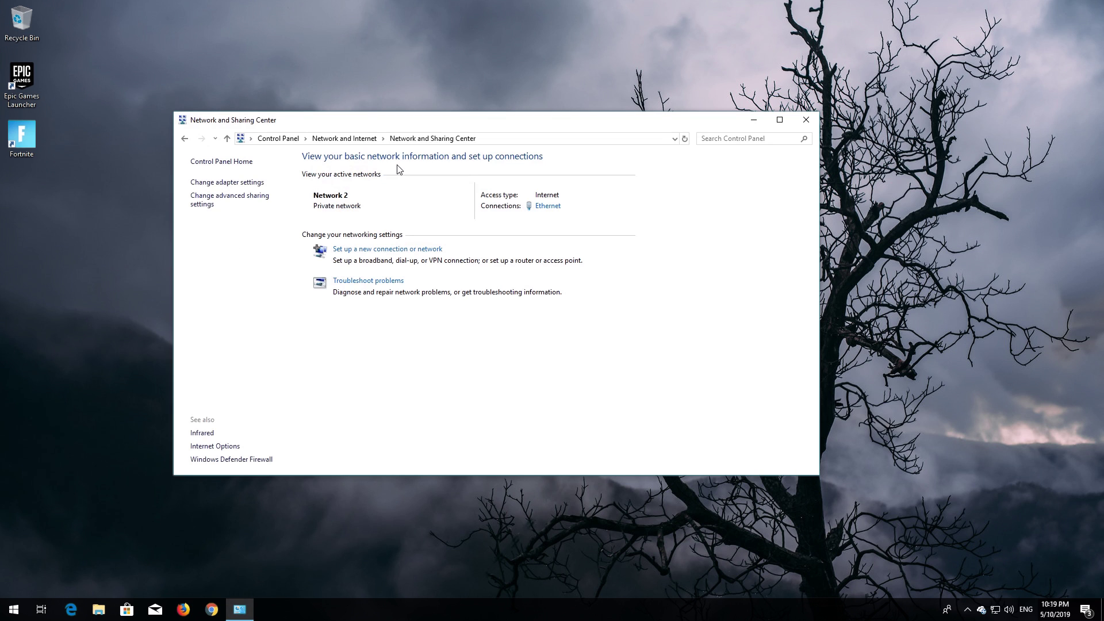
pyautogui.click(217, 183)
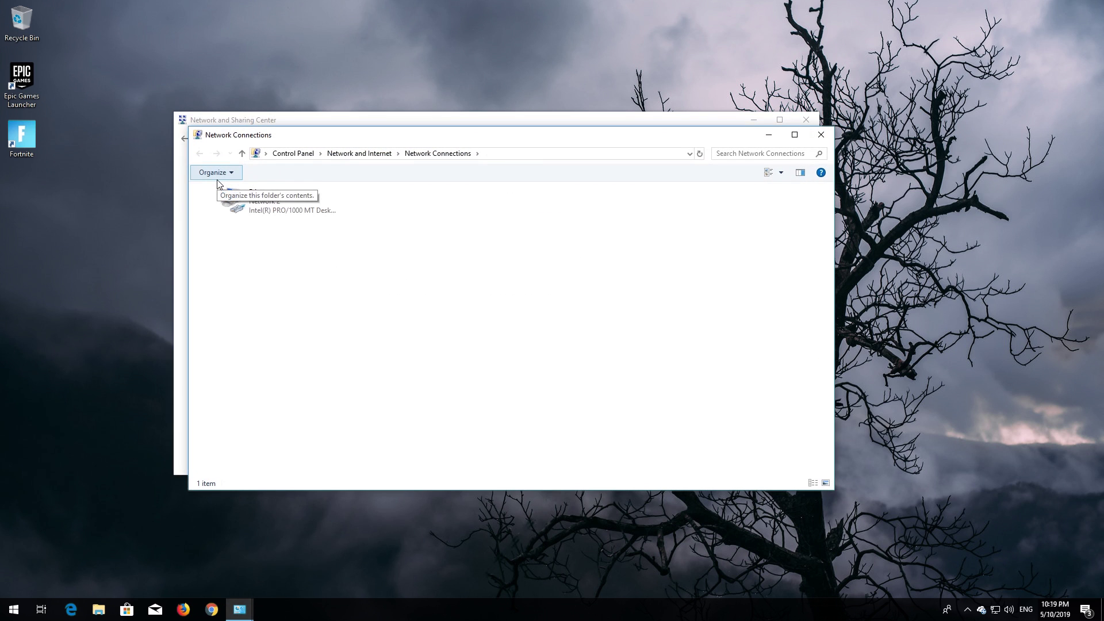
# Open the Internet Protocol Version 4 (TCP/IPv4) properties of the Ethernet adapter
pyautogui.rightClick(272, 202)
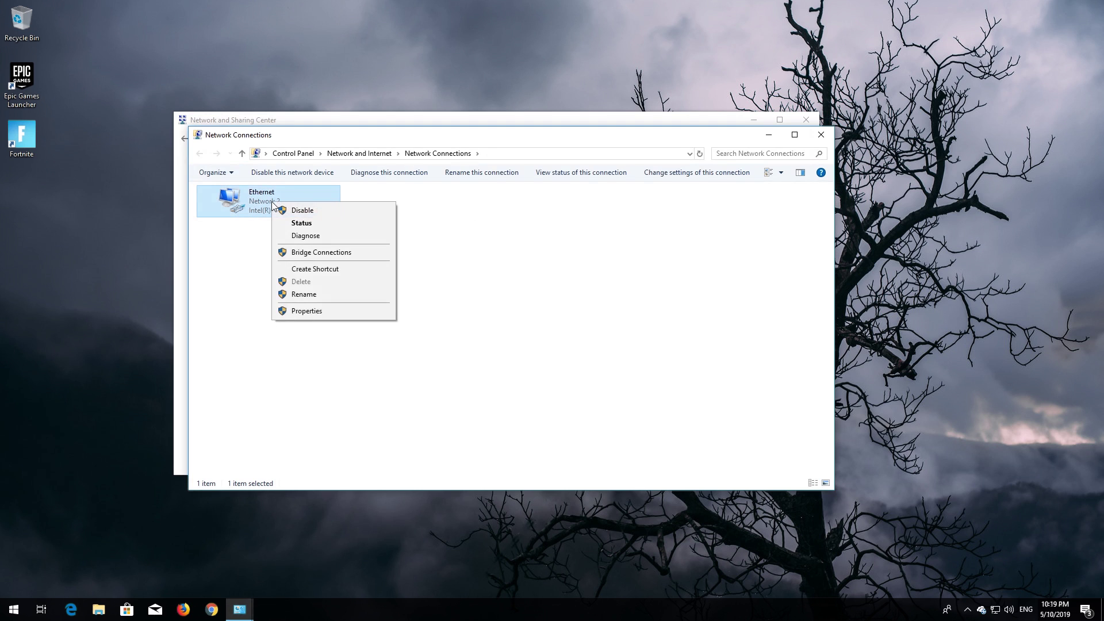
pyautogui.click(314, 311)
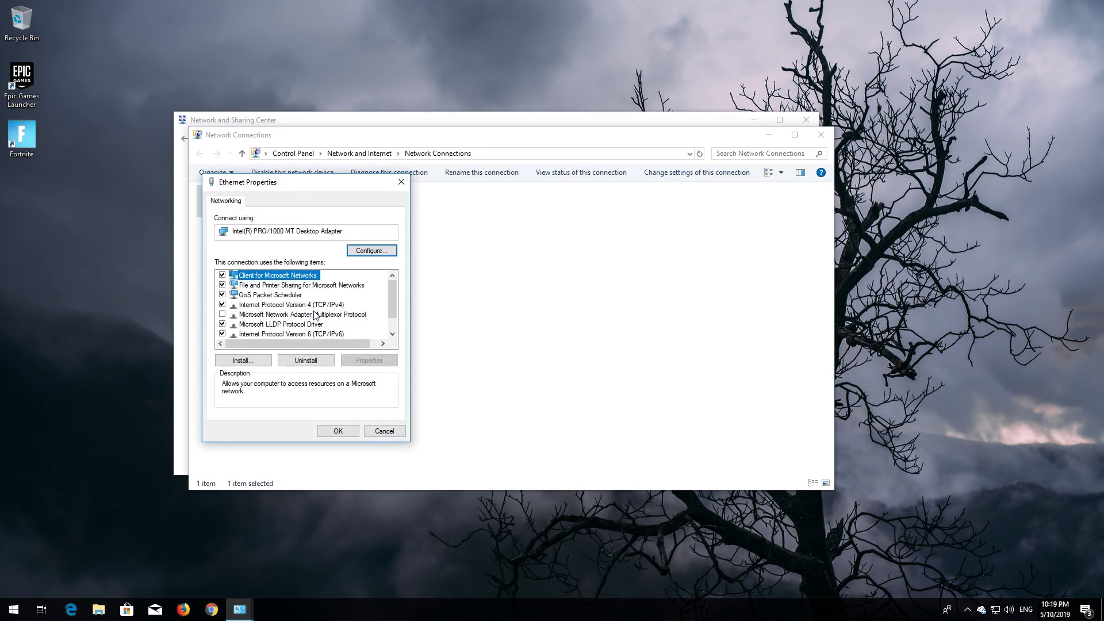
pyautogui.moveTo(320, 190); pyautogui.dragTo(529, 197)
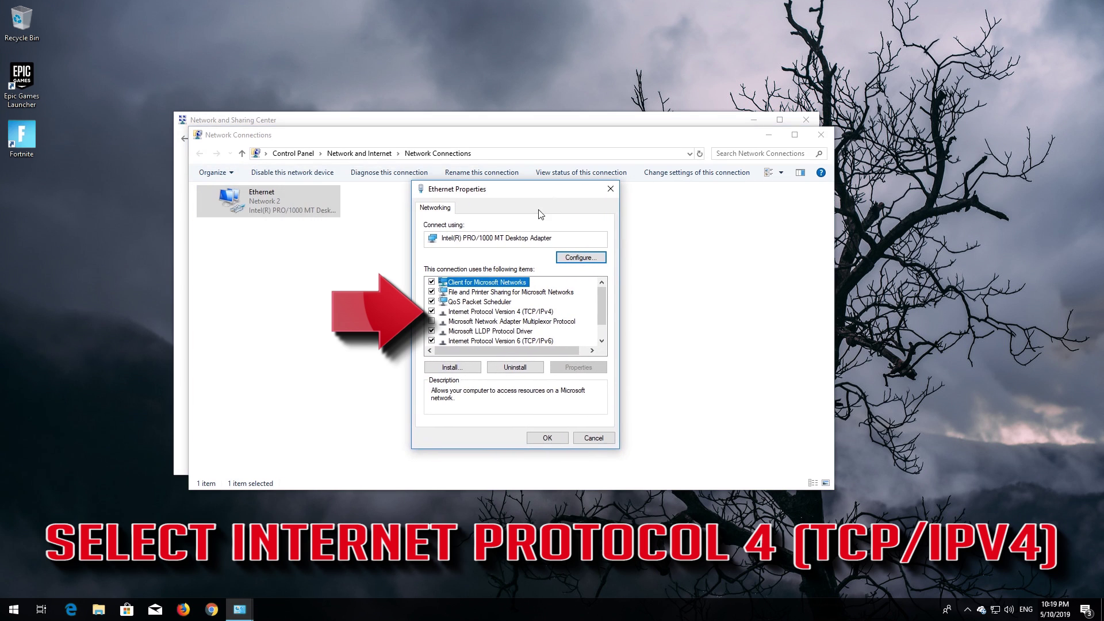
pyautogui.click(506, 312)
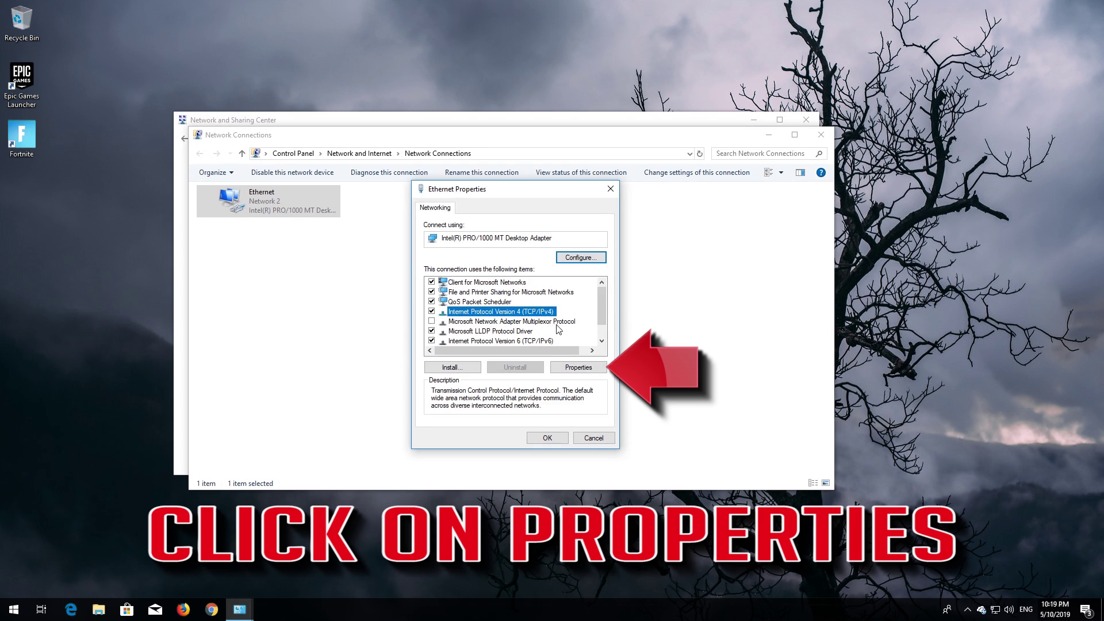
pyautogui.click(589, 370)
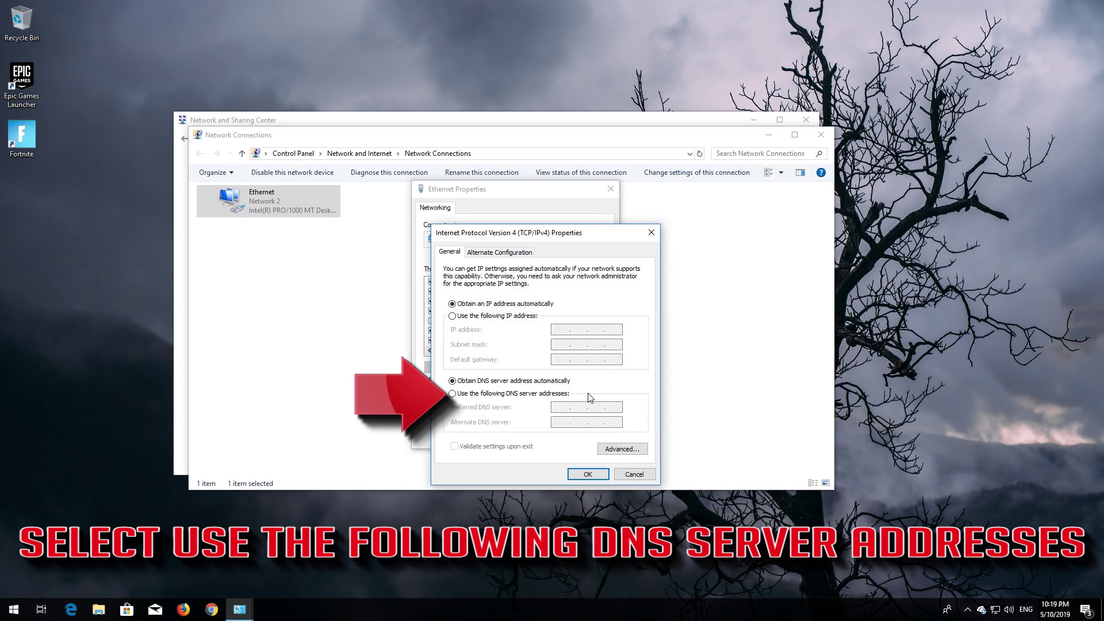
# Set the preferred DNS server to 1.1.1.1 and the alternate to 1.0.0.1, then apply and close the Ethernet properties
pyautogui.click(452, 396)
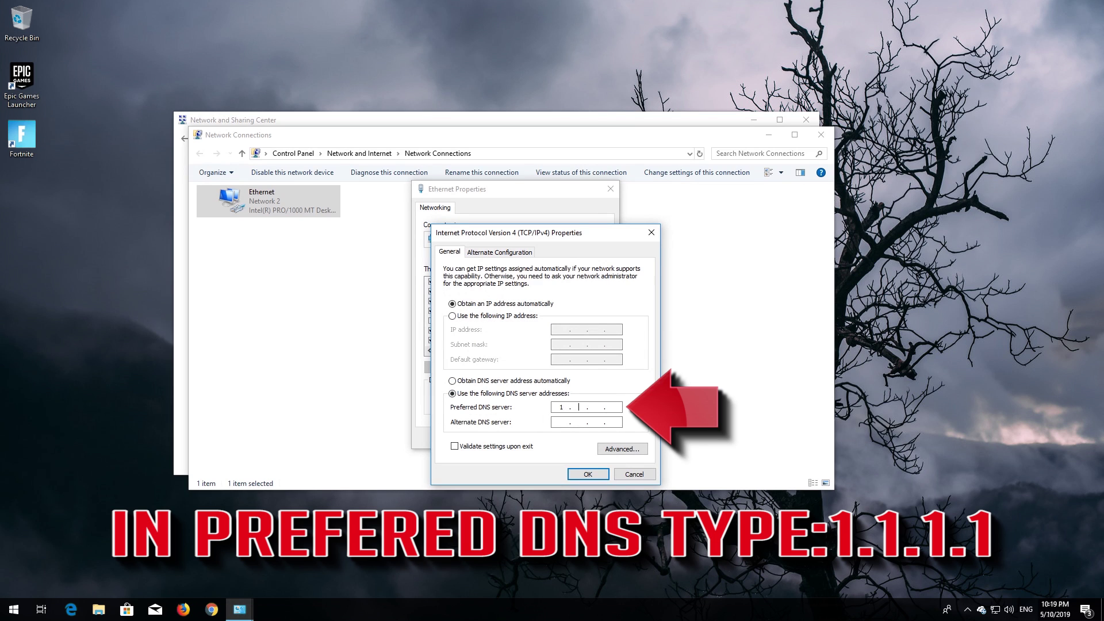
pyautogui.write('1.1.1.1')
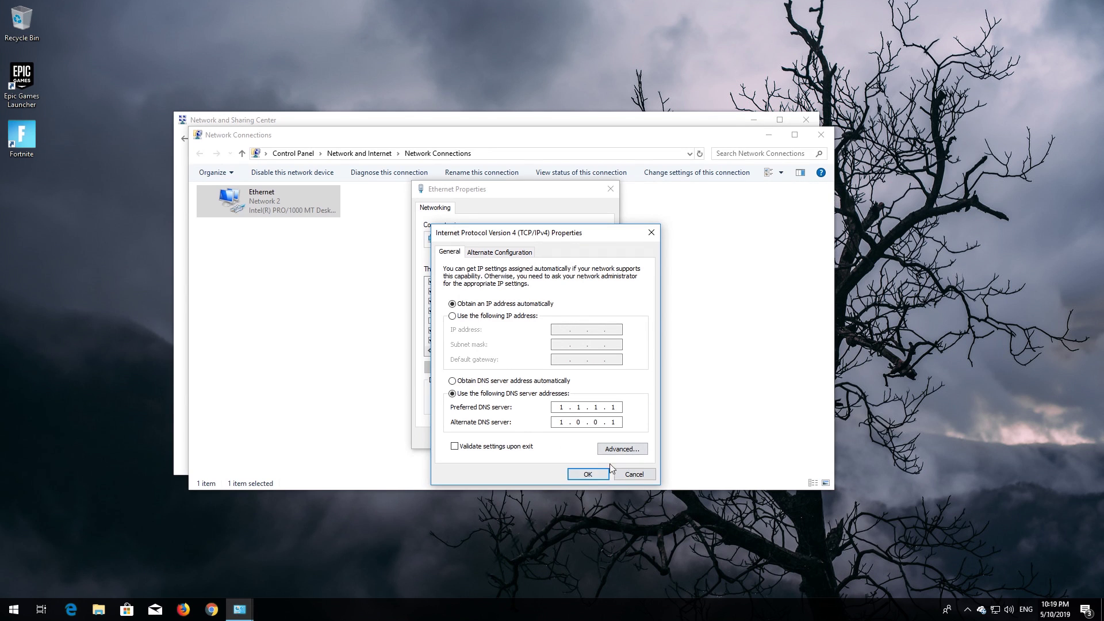
pyautogui.click(585, 474)
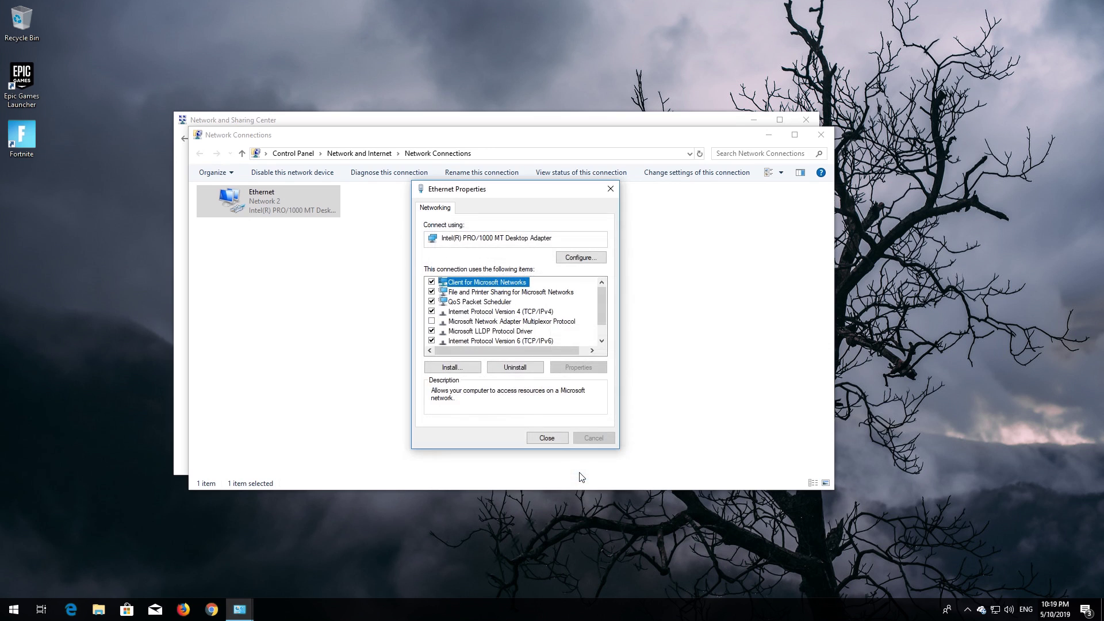
pyautogui.click(554, 439)
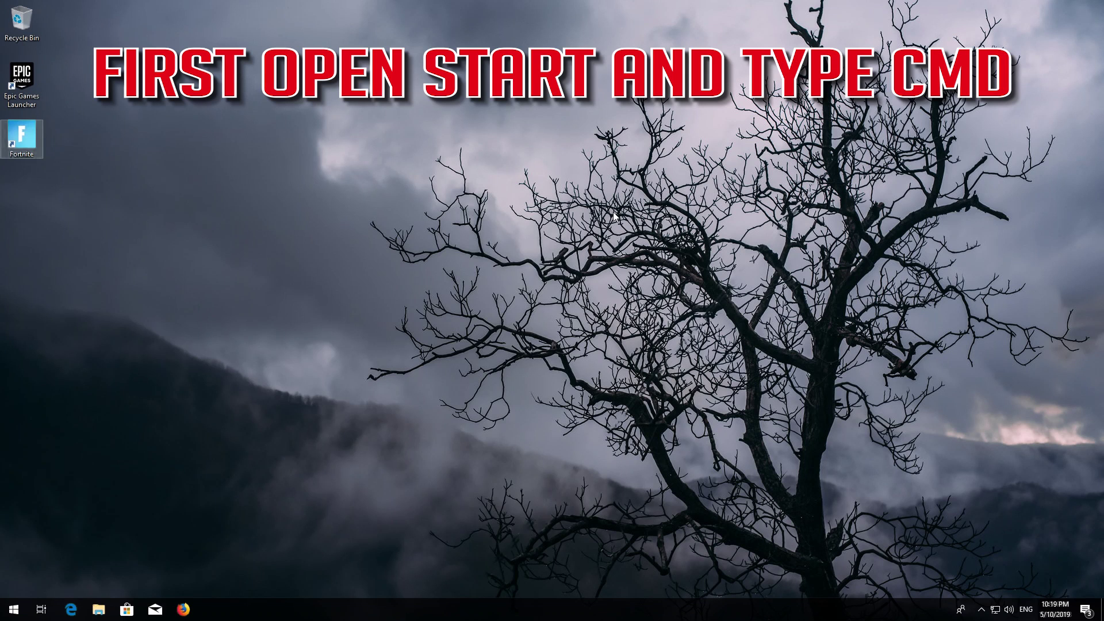
# Search for cmd and run Command Prompt as administrator, allowing it to make changes to the device
pyautogui.press('super')
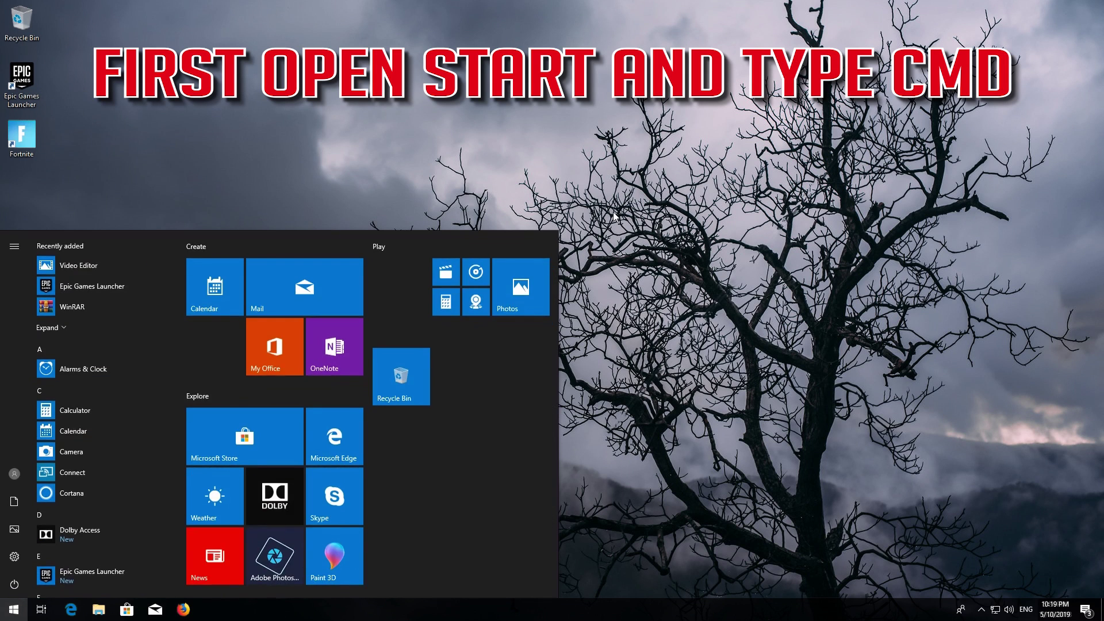
pyautogui.write('cmd')
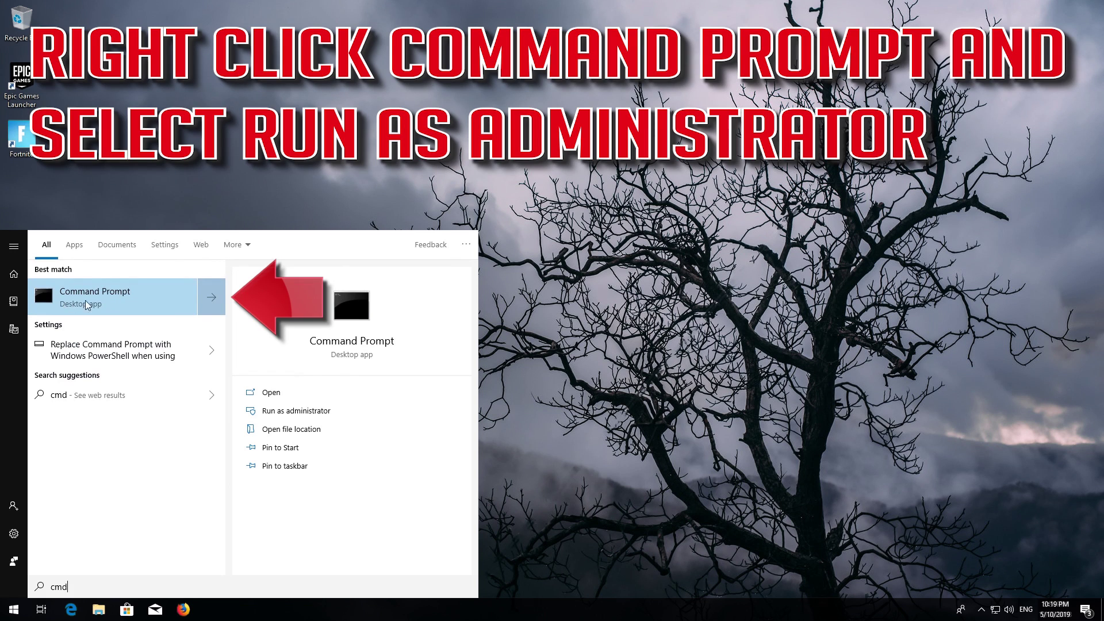
pyautogui.rightClick(120, 298)
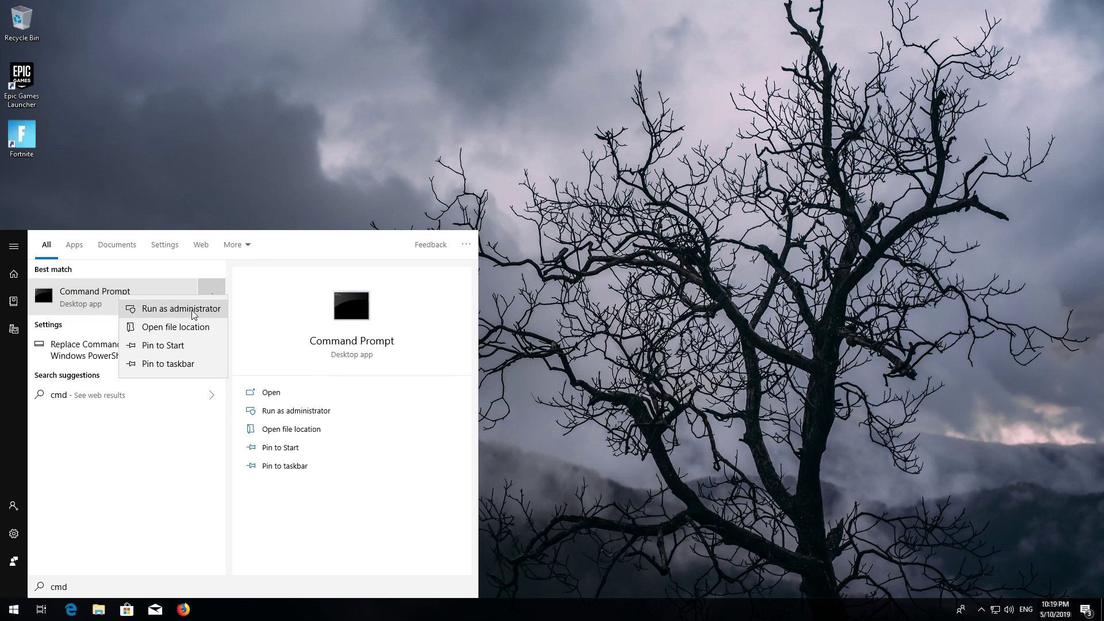
pyautogui.click(193, 311)
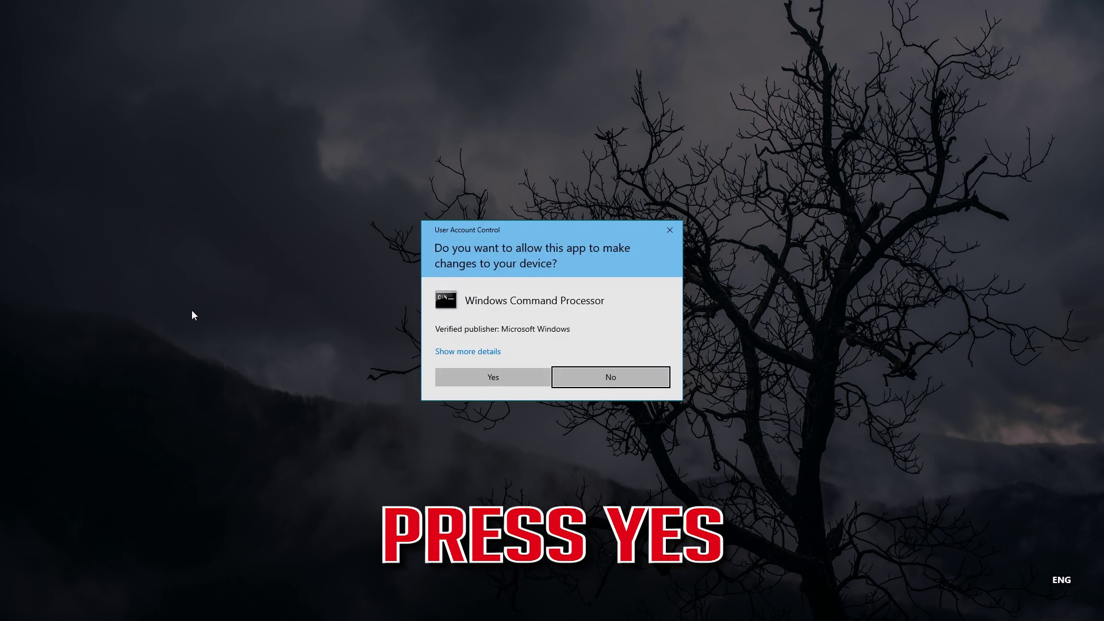
pyautogui.click(499, 377)
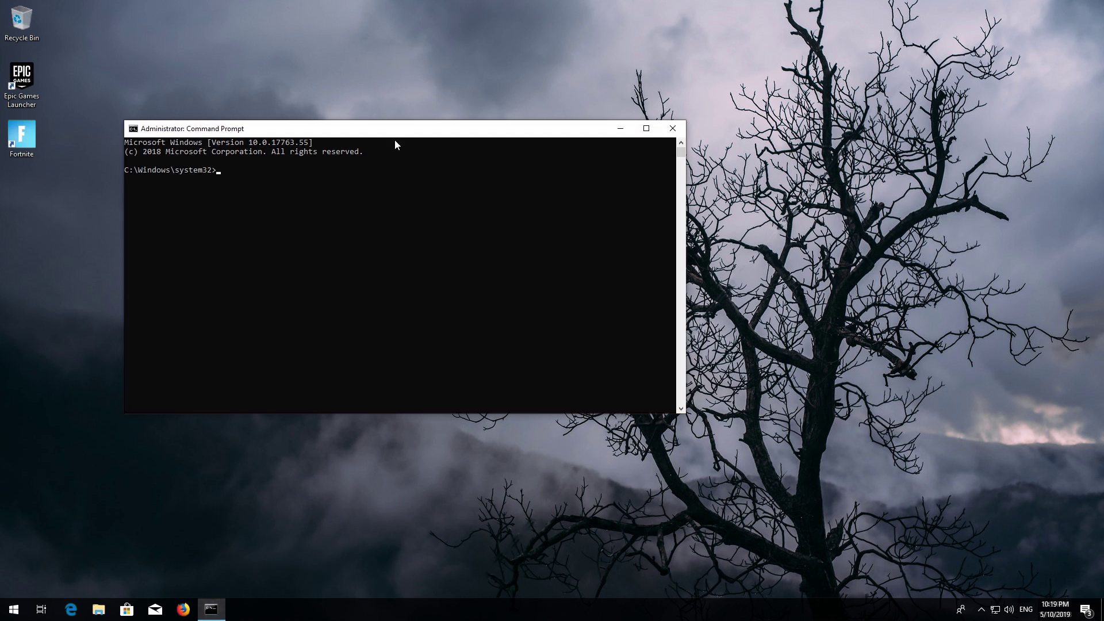
# Reset the IP stack by running netsh int ip reset C:\resetlog.txt in the Command Prompt
pyautogui.moveTo(395, 134); pyautogui.dragTo(561, 155)
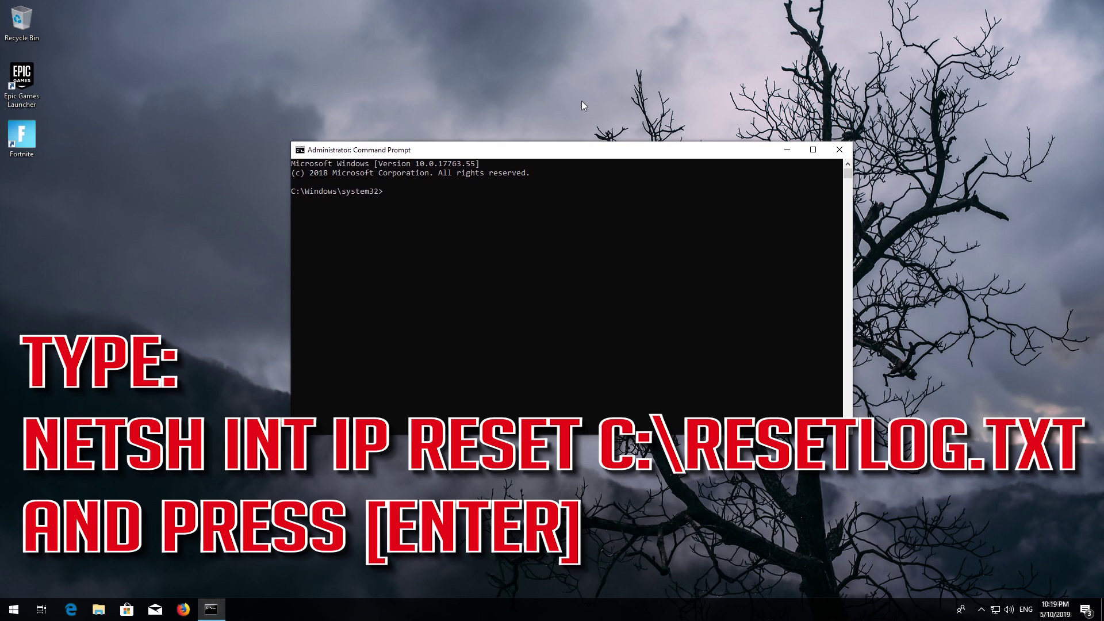
pyautogui.write('netsh int ip reset C:\\resetlog.txt')
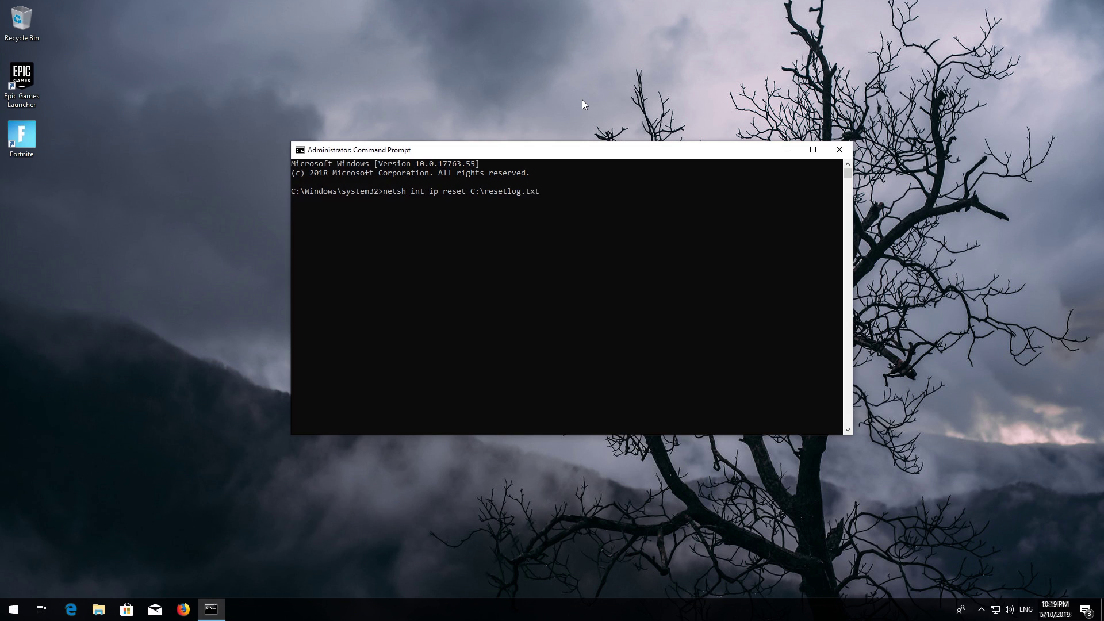
pyautogui.press('Return')
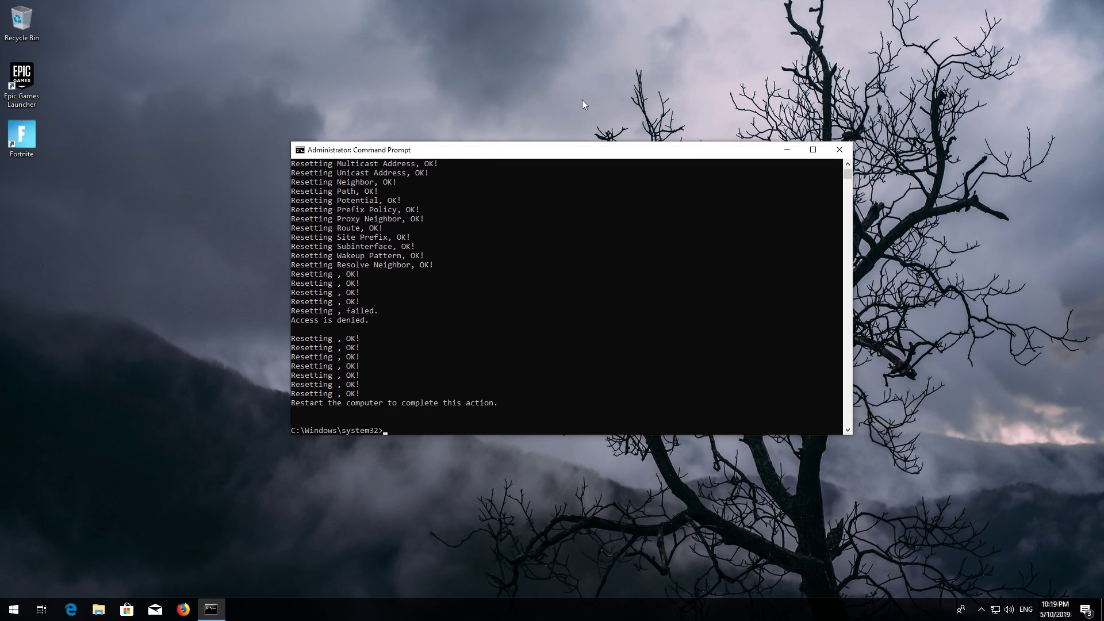
# Reset the Winsock catalog by running netsh winsock reset
pyautogui.write('netsh')
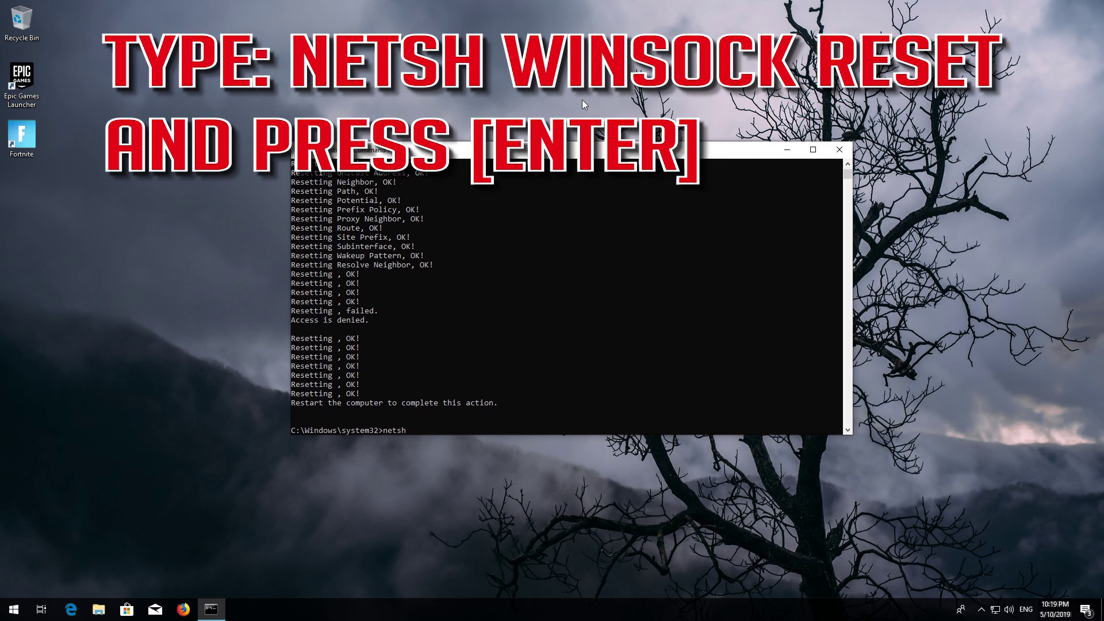
pyautogui.write(' winsock reset')
pyautogui.press('Return')
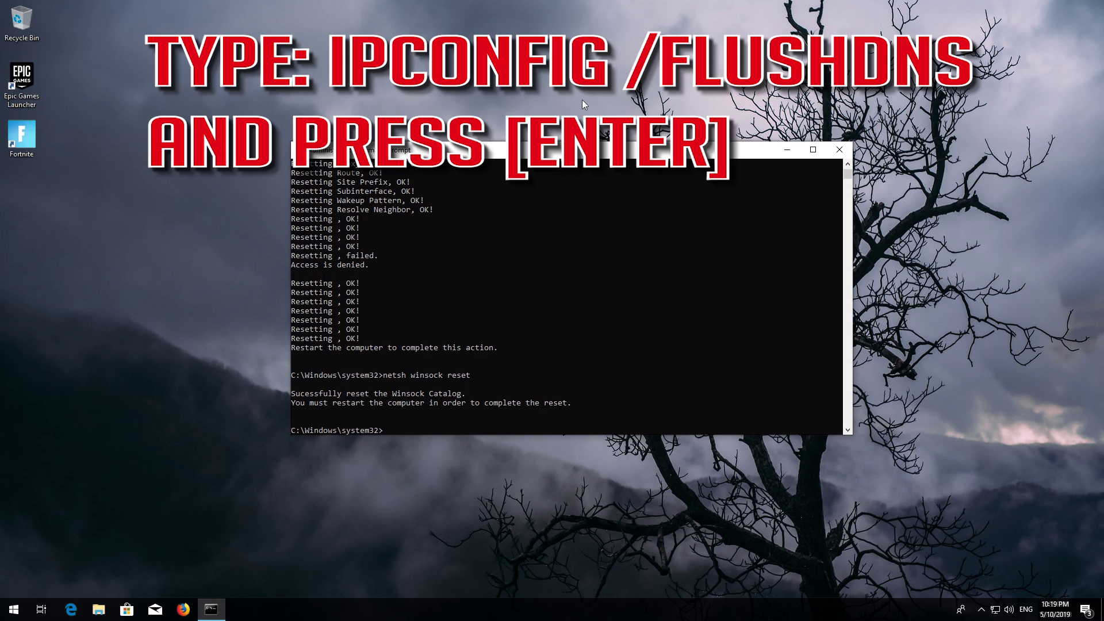
# Flush the DNS resolver cache with ipconfig /flushdns and exit the Command Prompt
pyautogui.write('ipconfig /flushdns')
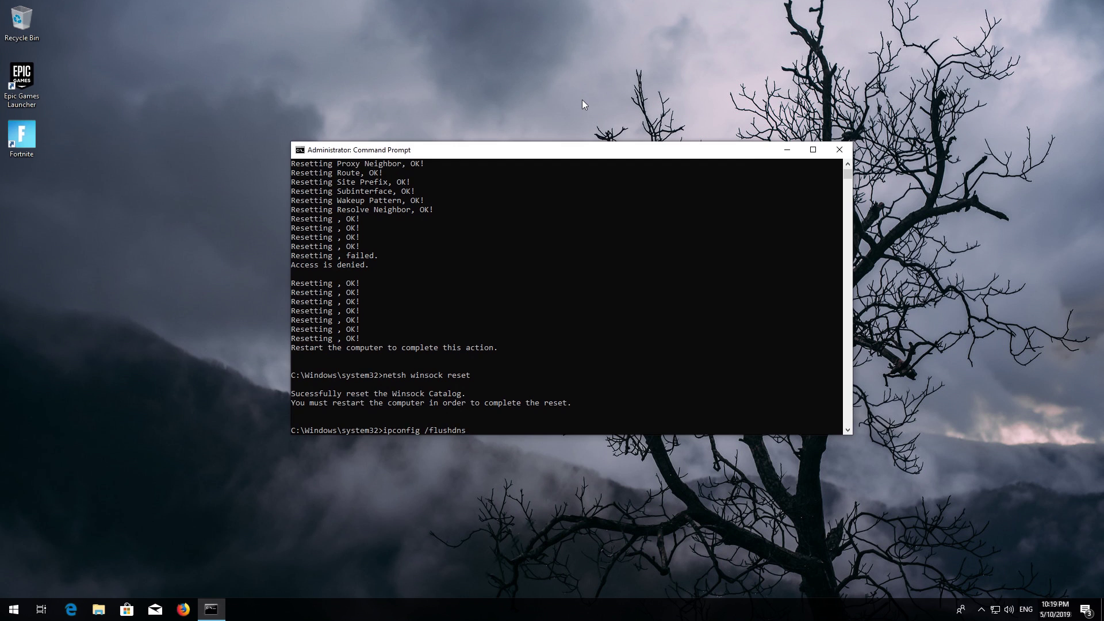
pyautogui.press('Return')
pyautogui.write('exit')
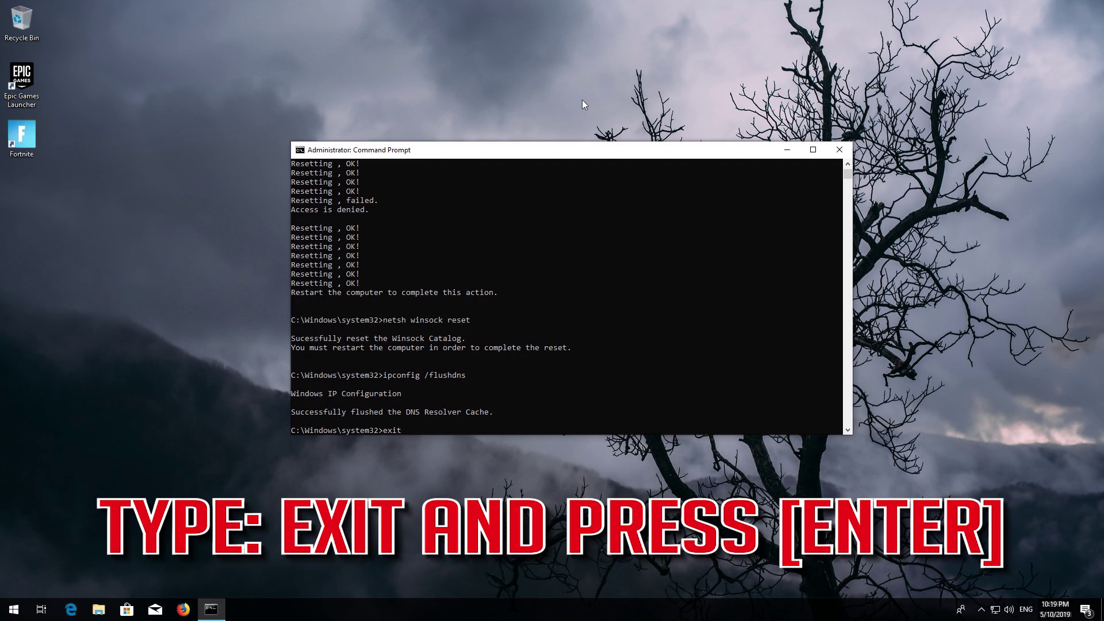
pyautogui.press('Return')
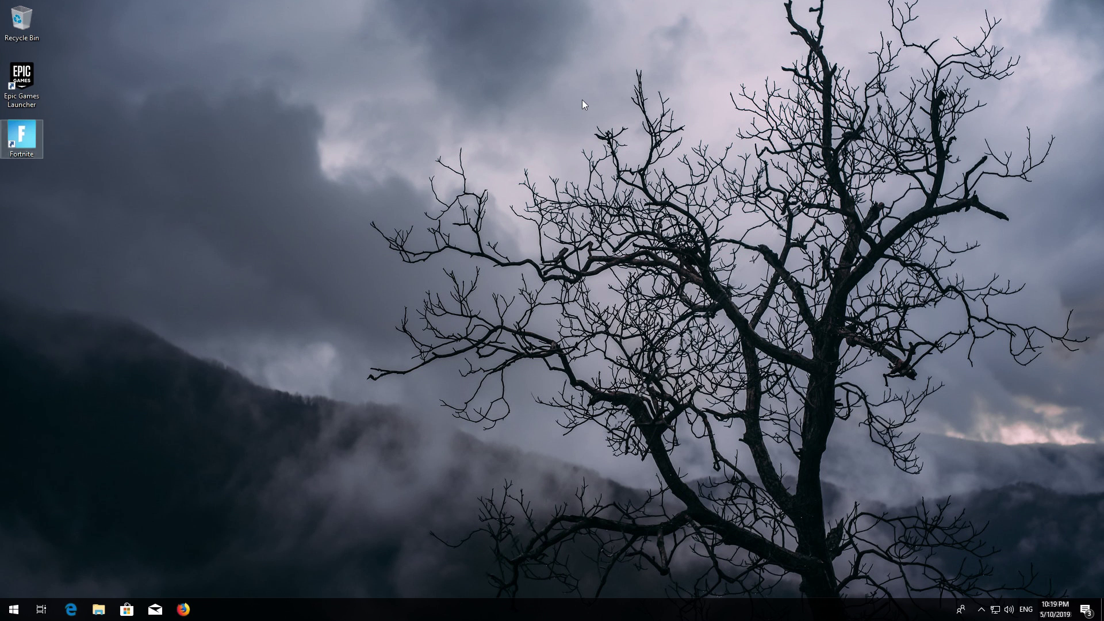
# Restart the computer
pyautogui.click(2, 614)
pyautogui.click(14, 584)
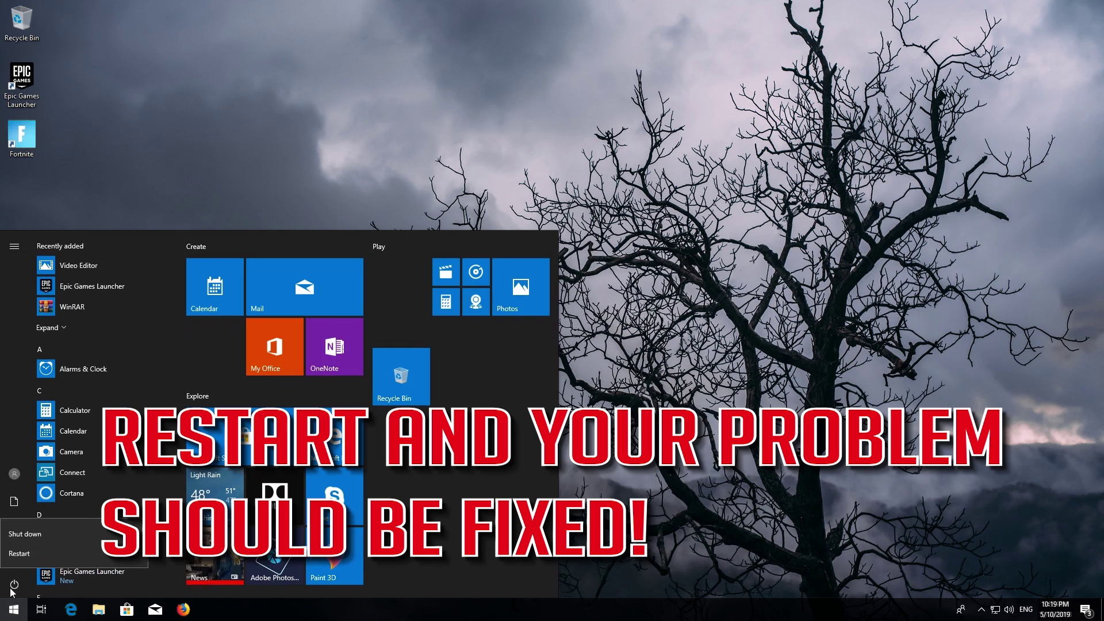
pyautogui.click(17, 558)
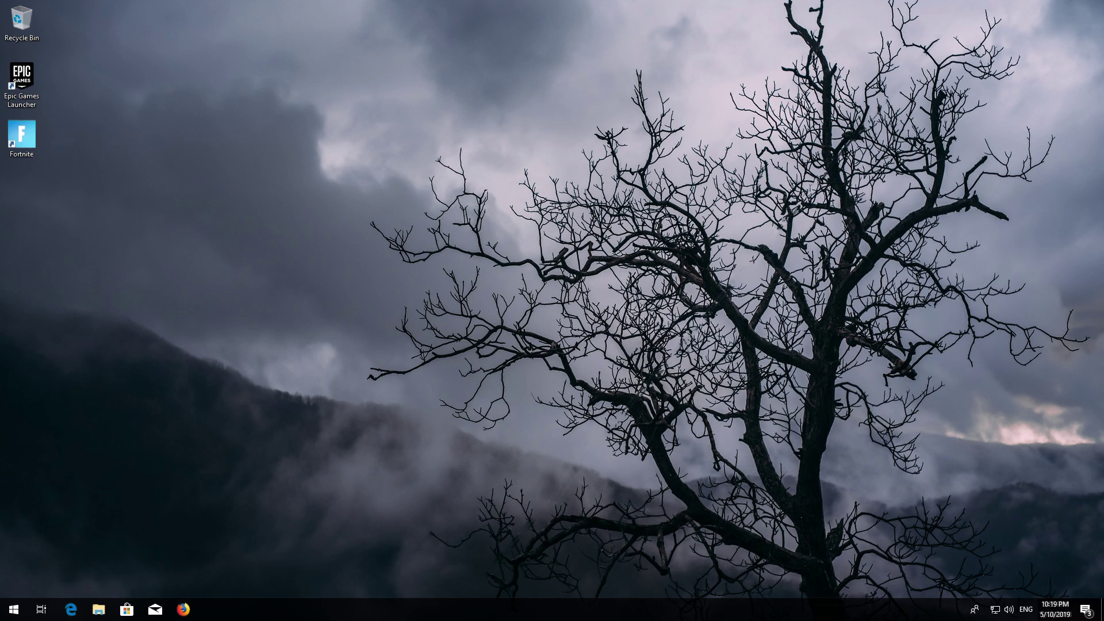
# Open the Control Panel's Network and Sharing Center and bring up the status of the Ethernet connection
pyautogui.press('super')
pyautogui.write('control ')
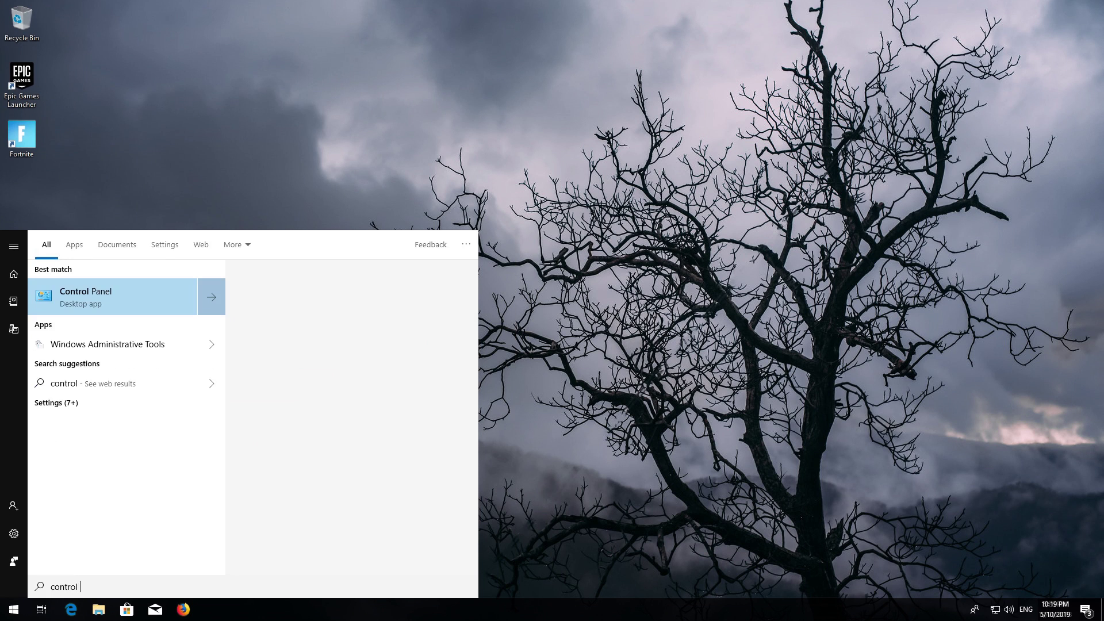
pyautogui.write('panel')
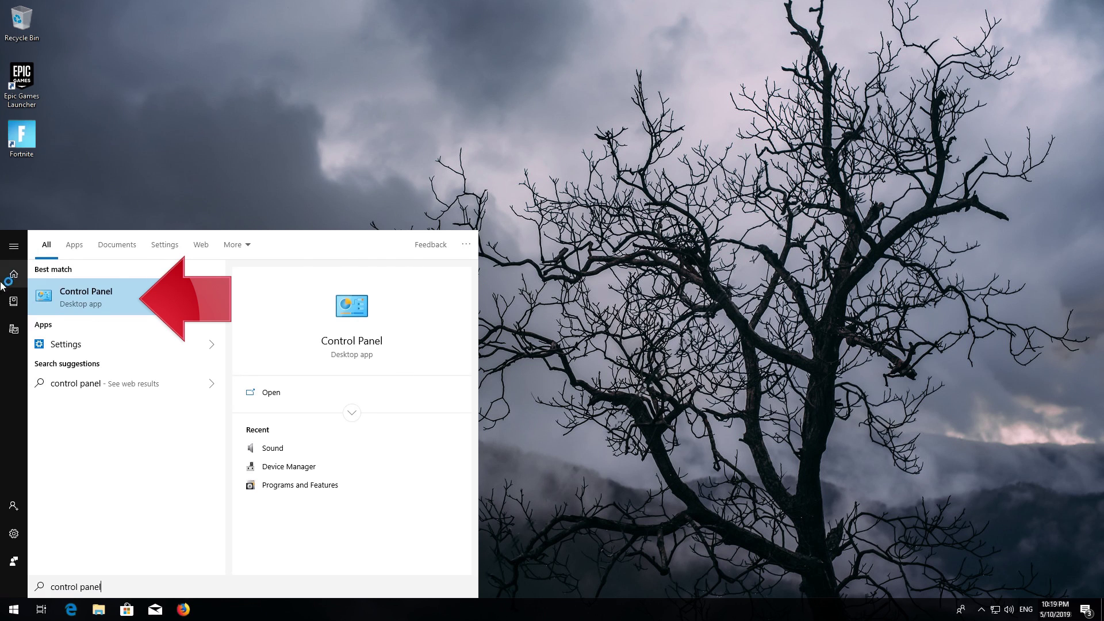
pyautogui.click(79, 298)
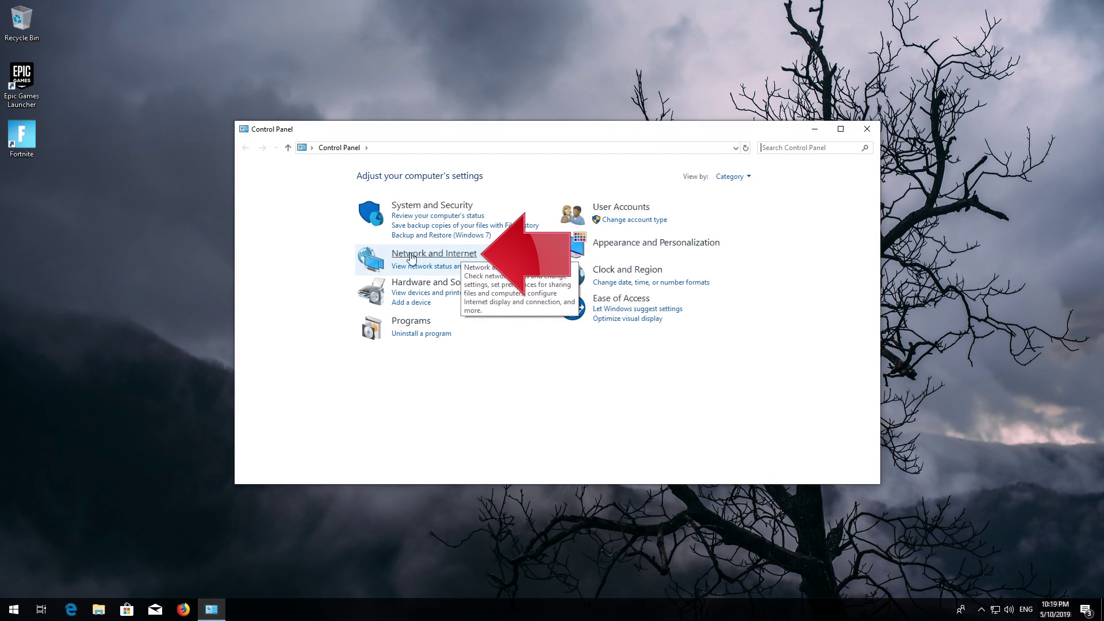
pyautogui.click(454, 258)
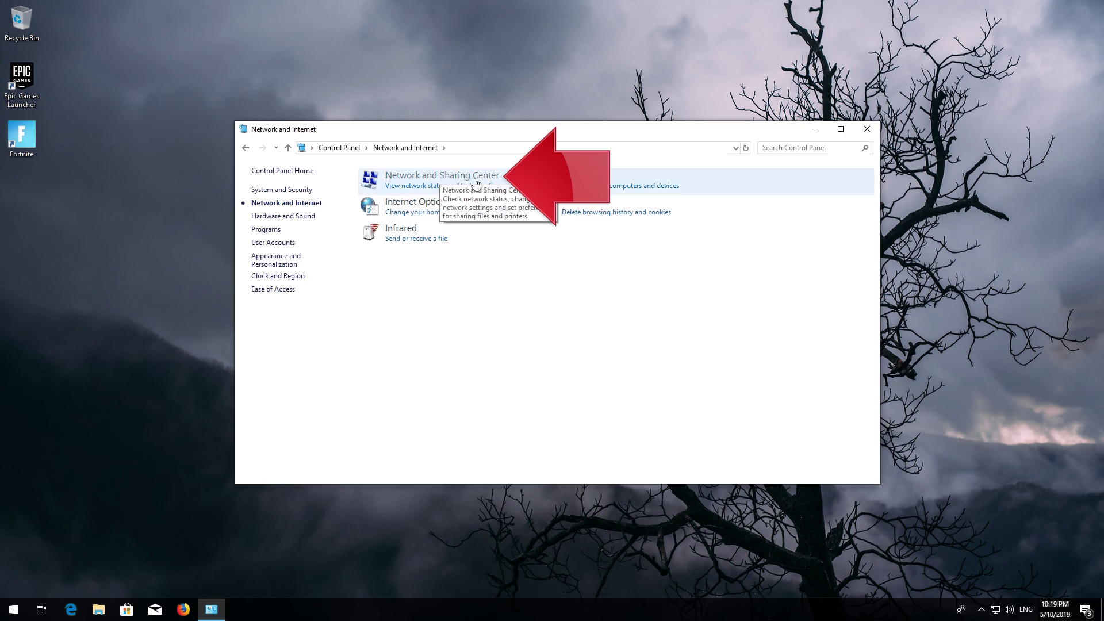
pyautogui.click(428, 180)
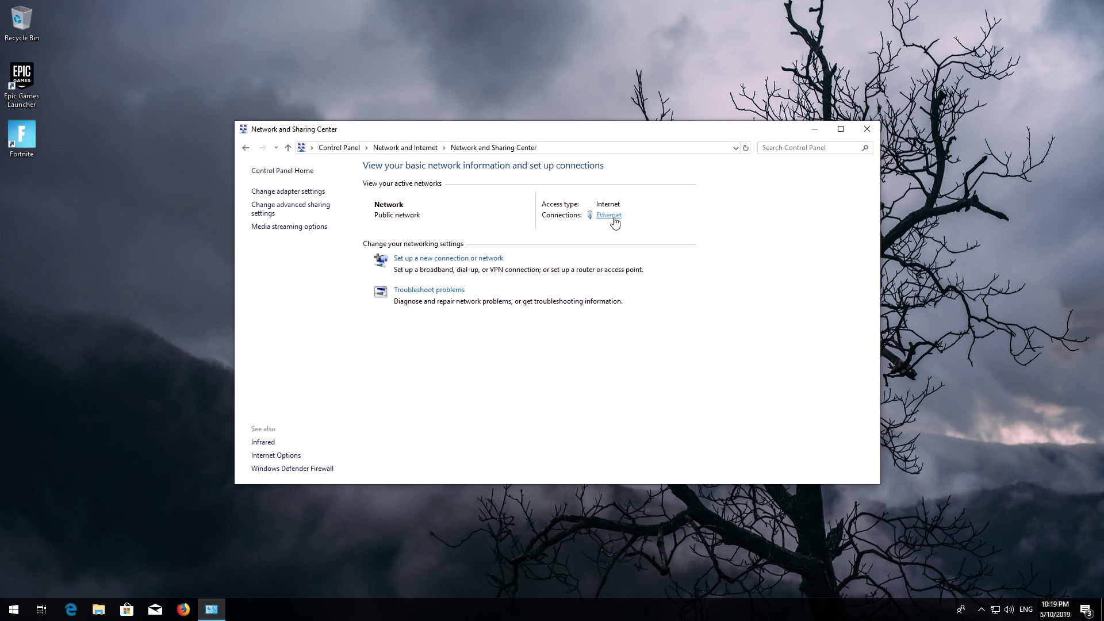
pyautogui.click(609, 216)
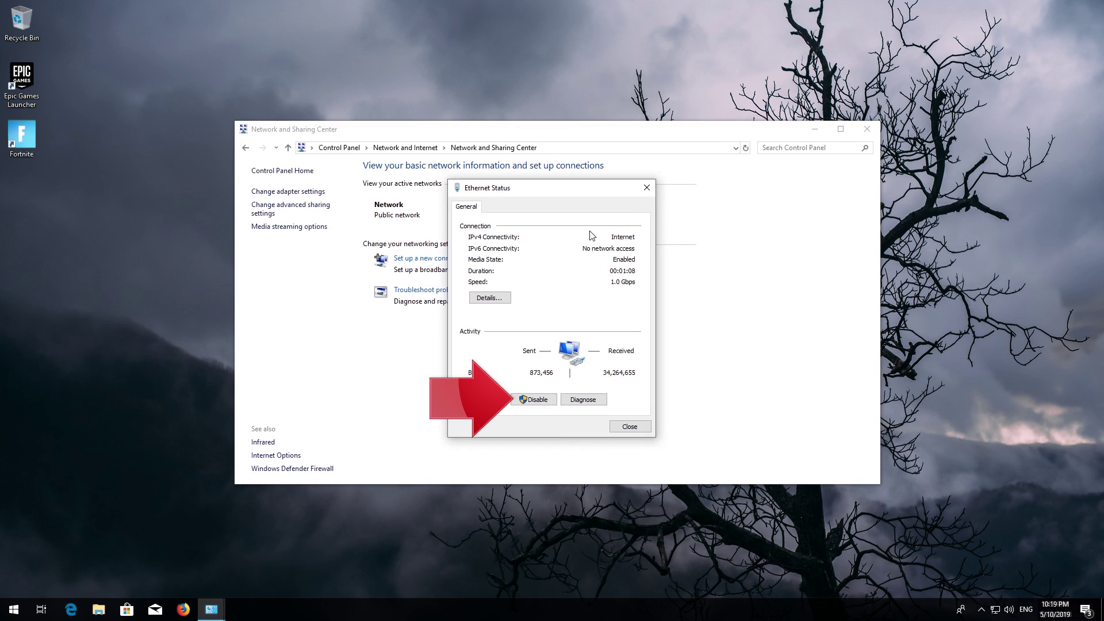
# Disable the Ethernet connection and re-enable it from the adapter settings, closing Network Connections when done
pyautogui.click(527, 398)
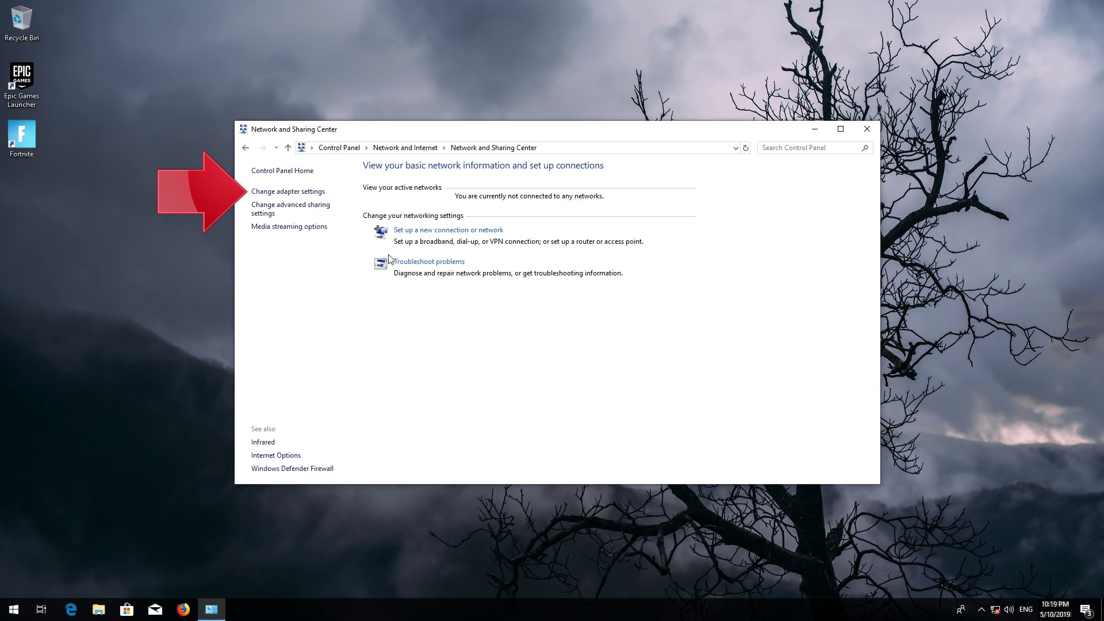
pyautogui.click(286, 192)
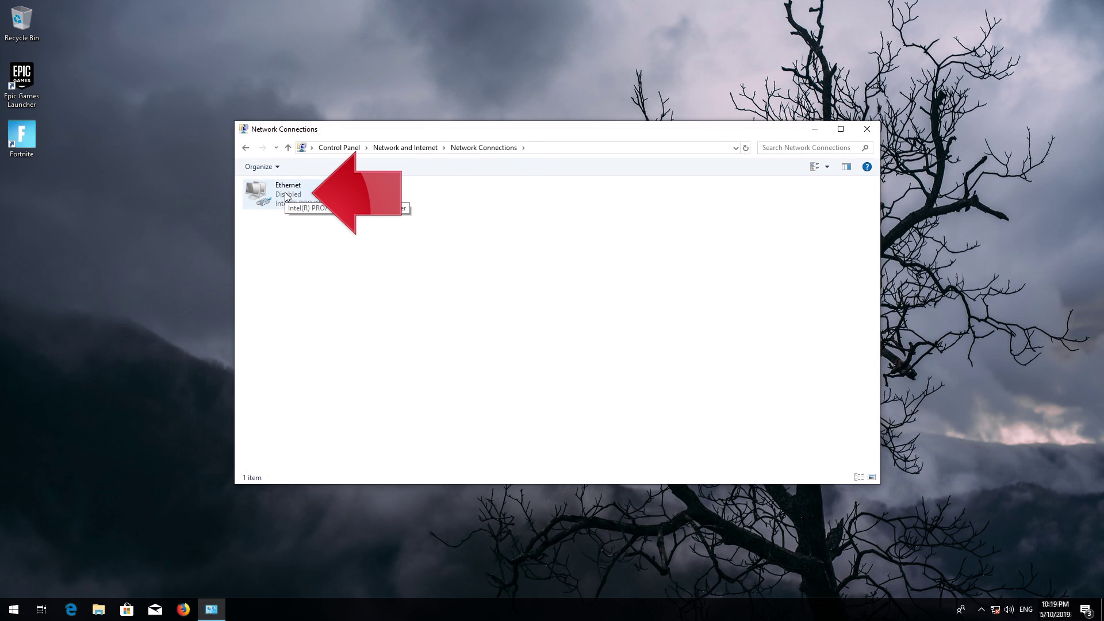
pyautogui.click(284, 193)
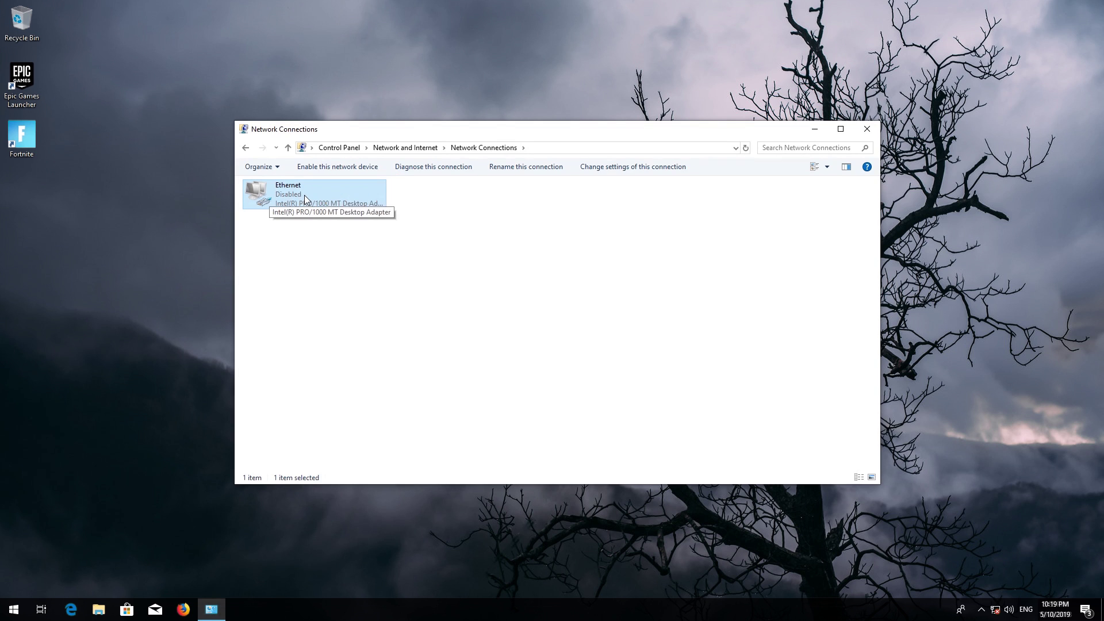
pyautogui.rightClick(305, 194)
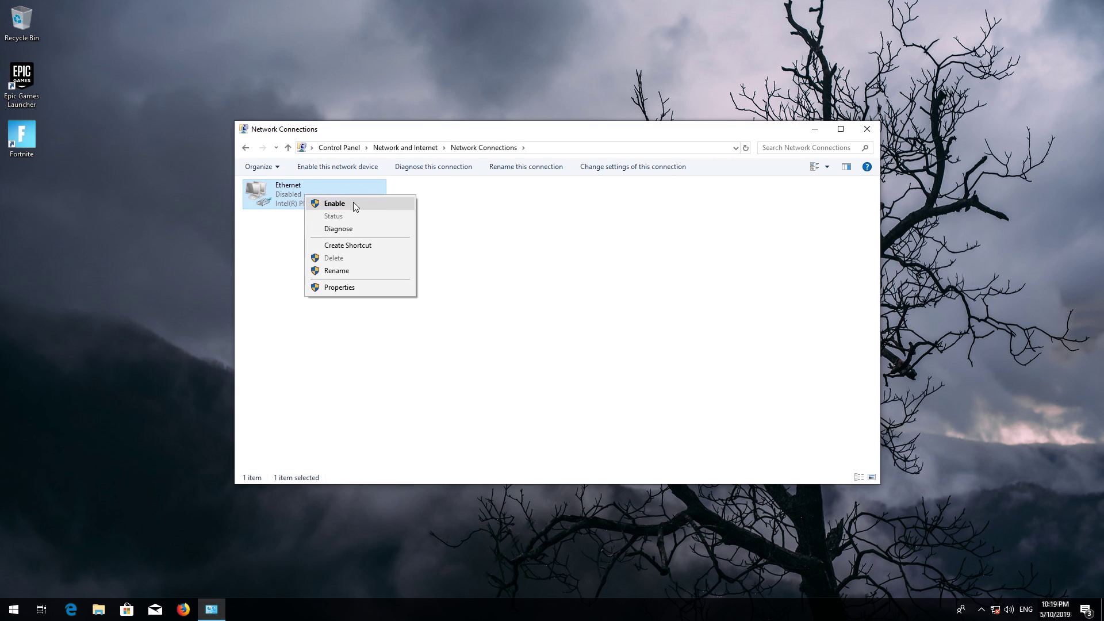
pyautogui.click(334, 204)
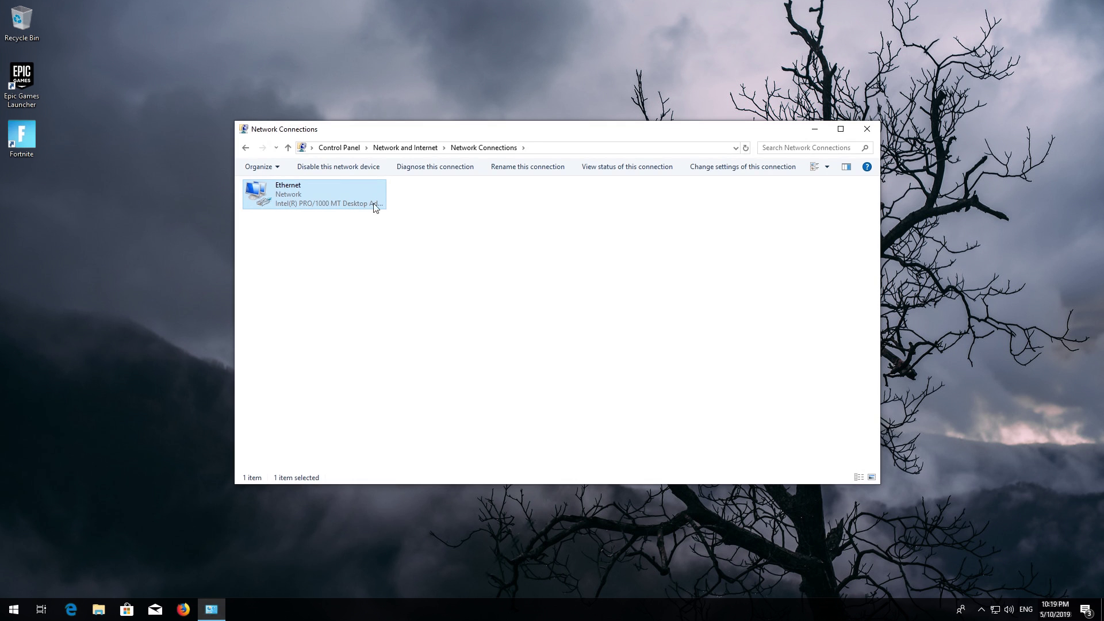
pyautogui.click(860, 129)
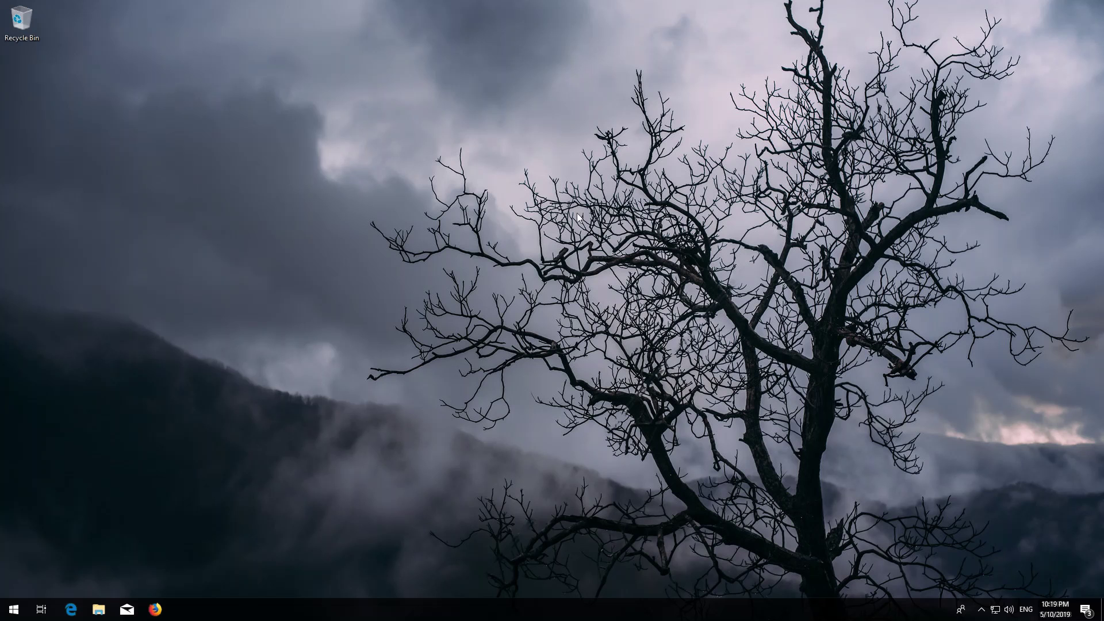
# From Control Panel's Network and Sharing Center, open the Ethernet connection's properties and bring up the Internet Protocol Version 4 (TCP/IPv4) settings
pyautogui.press('super')
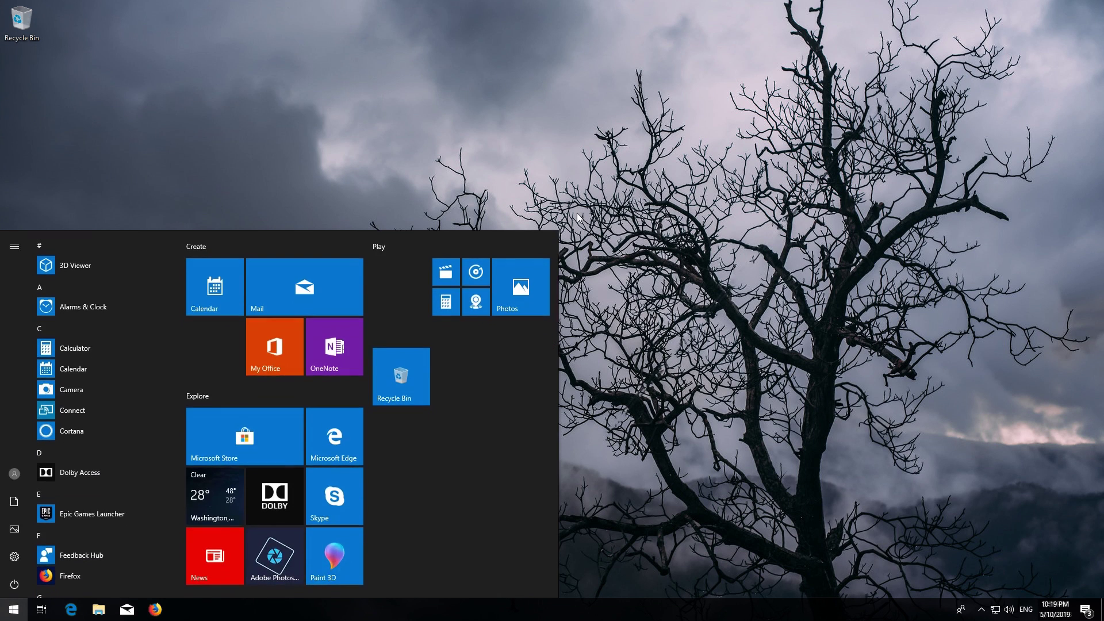
pyautogui.write('control ')
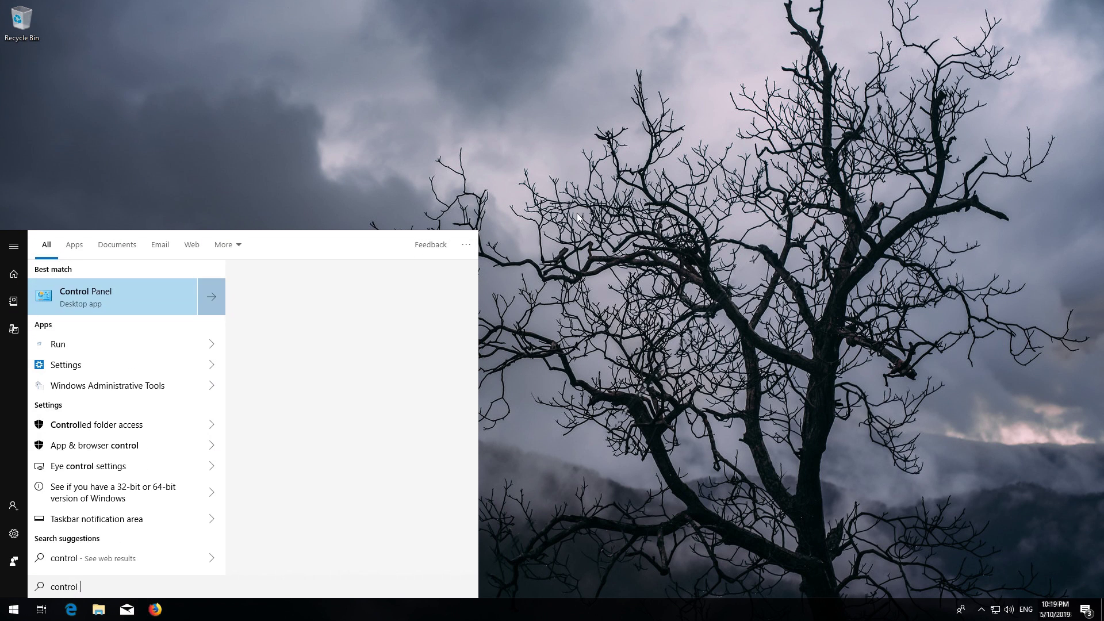
pyautogui.write('panel')
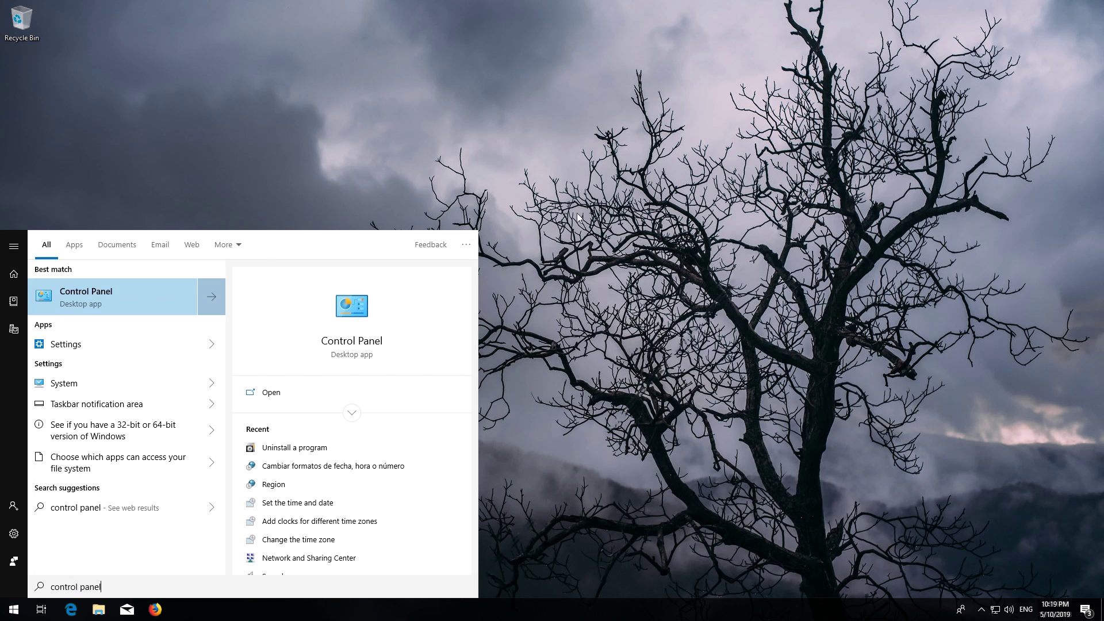
pyautogui.click(138, 303)
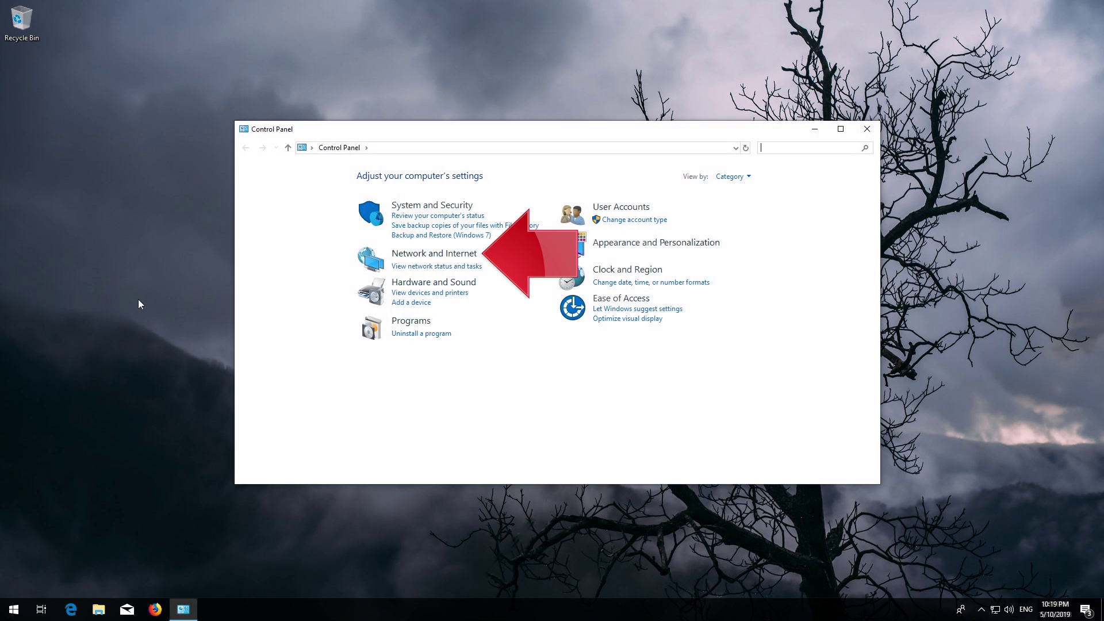
pyautogui.click(451, 259)
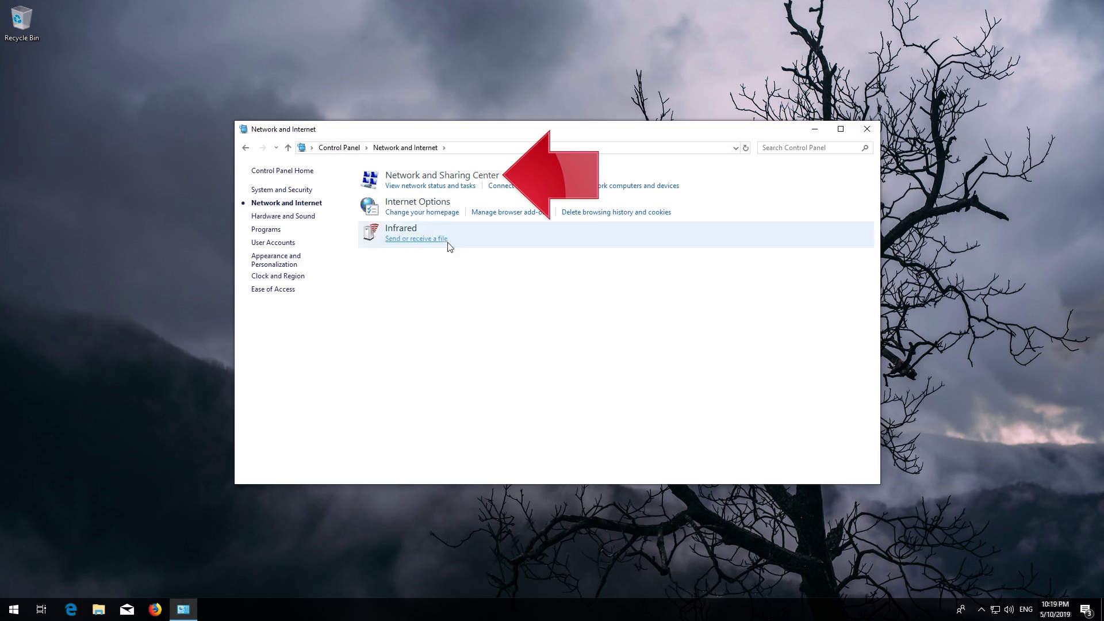
pyautogui.click(438, 178)
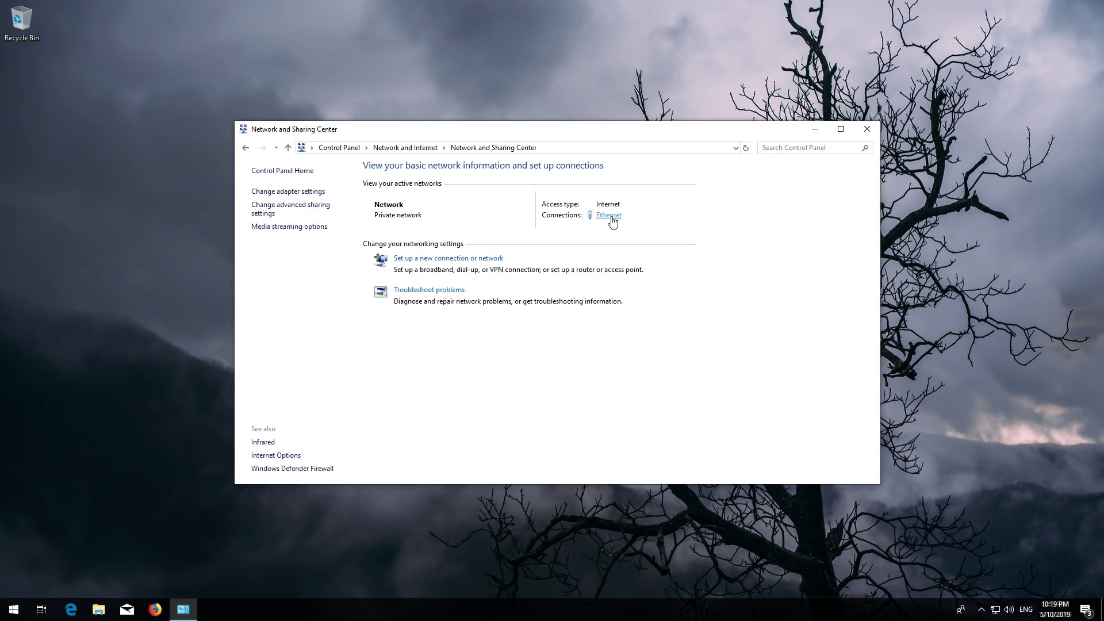
pyautogui.click(609, 214)
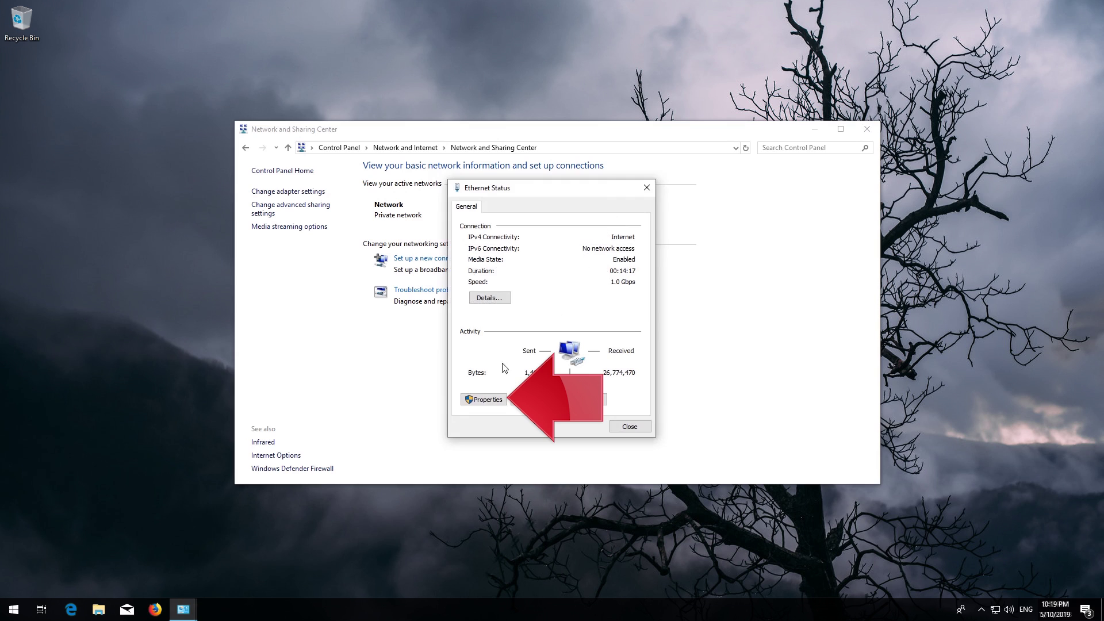
pyautogui.click(482, 400)
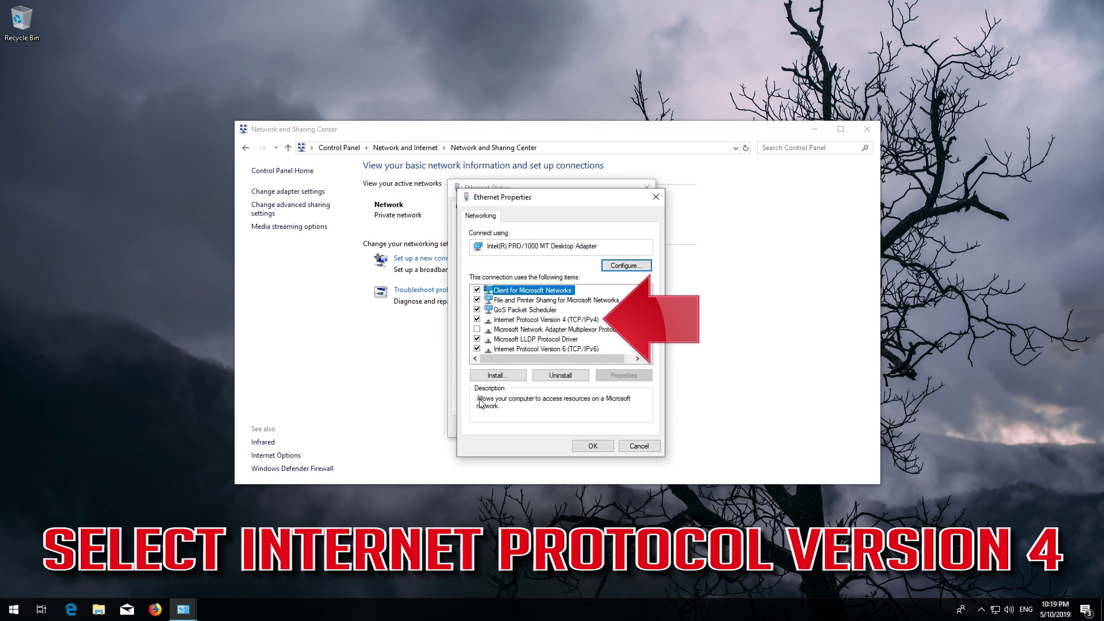
pyautogui.click(489, 320)
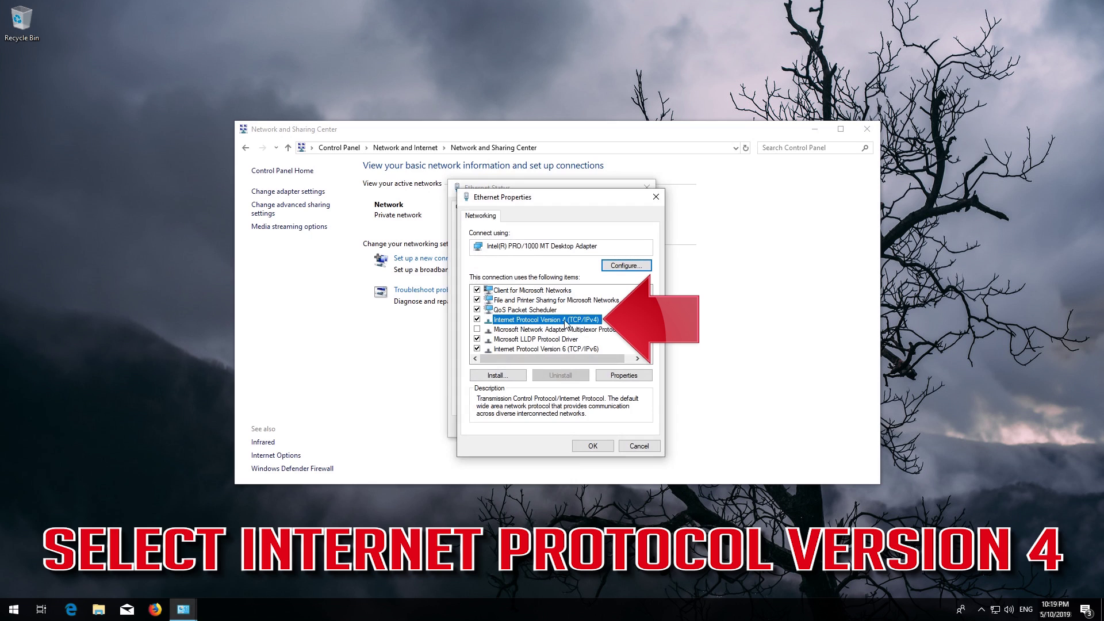
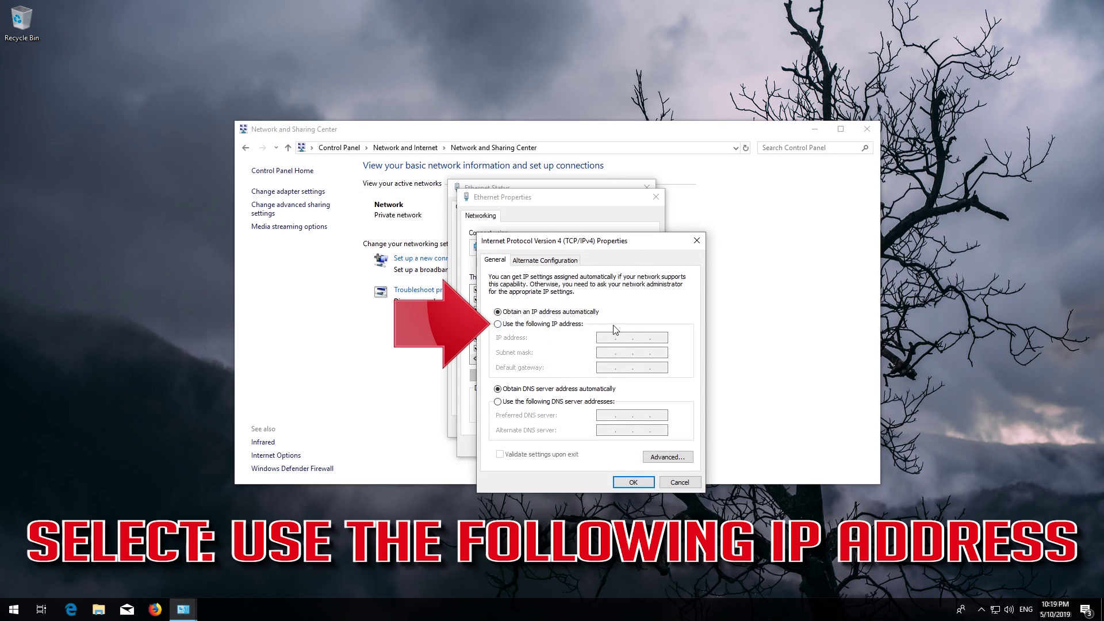
# Assign a manual IPv4 configuration with IP address 192.168.1.67, subnet mask 255.255.255.0 and default gateway 192.168.1.1
pyautogui.click(498, 324)
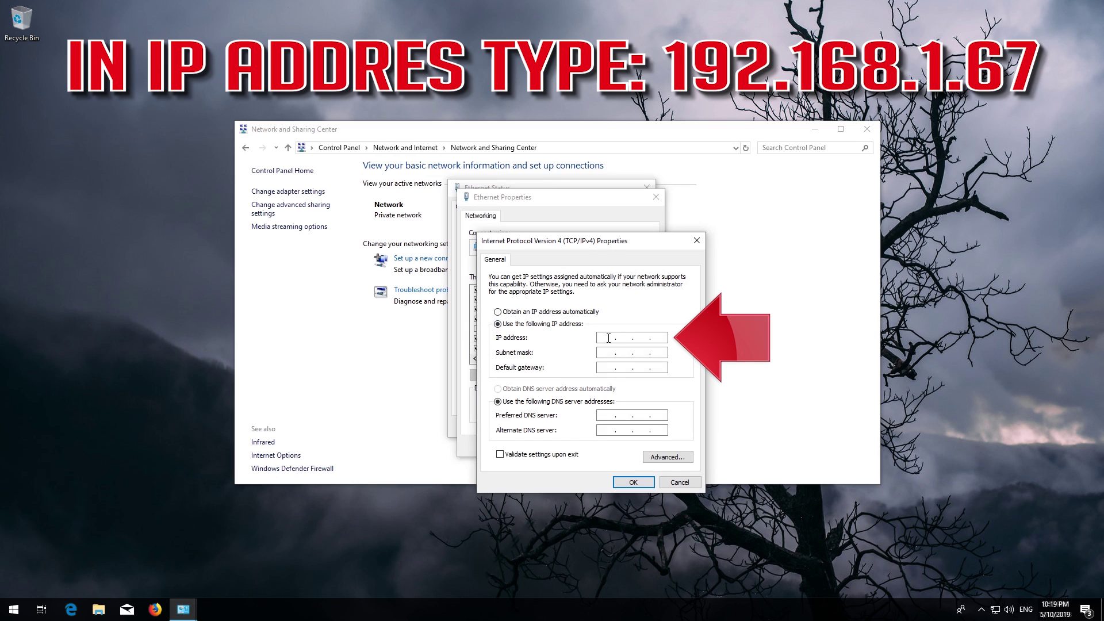
pyautogui.write('192 . 168 . 1 . 67')
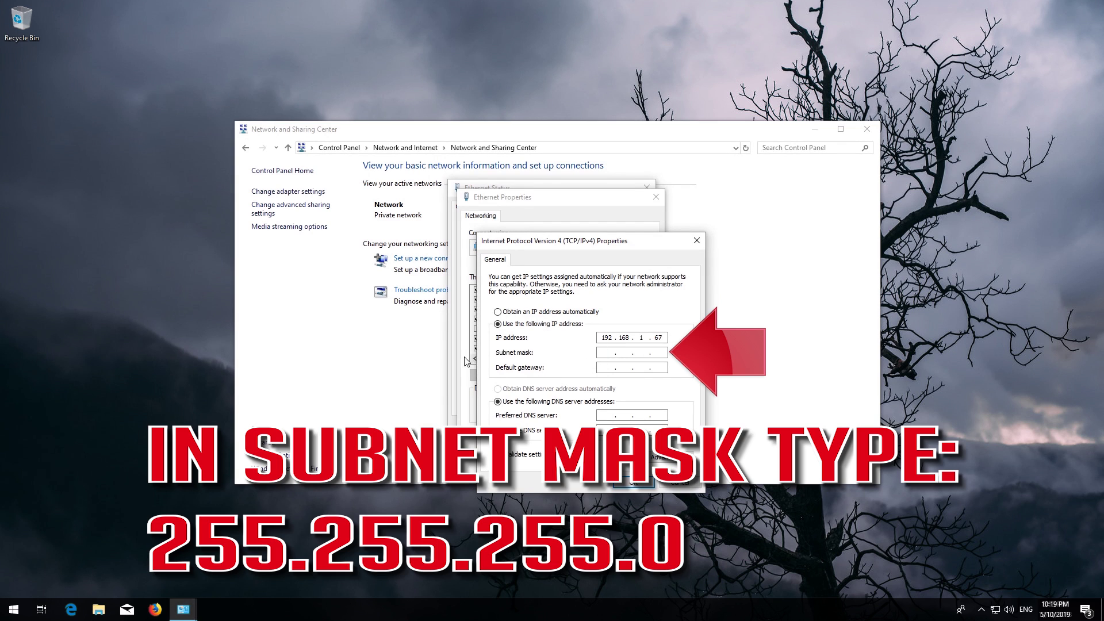
pyautogui.click(601, 352)
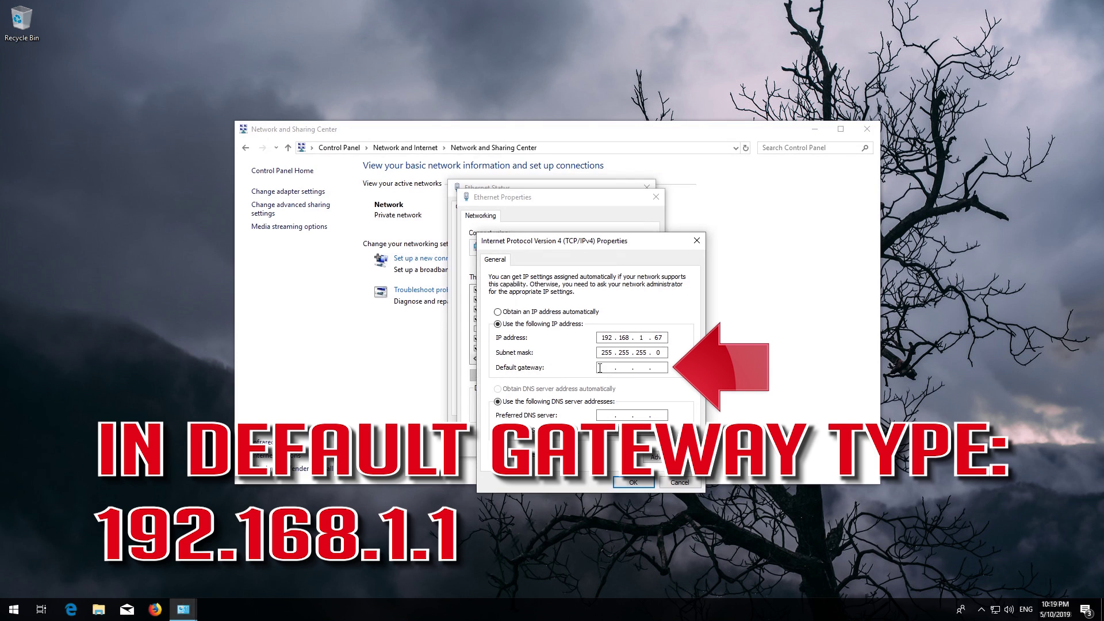
pyautogui.write('92 . 168 . 1 . 1')
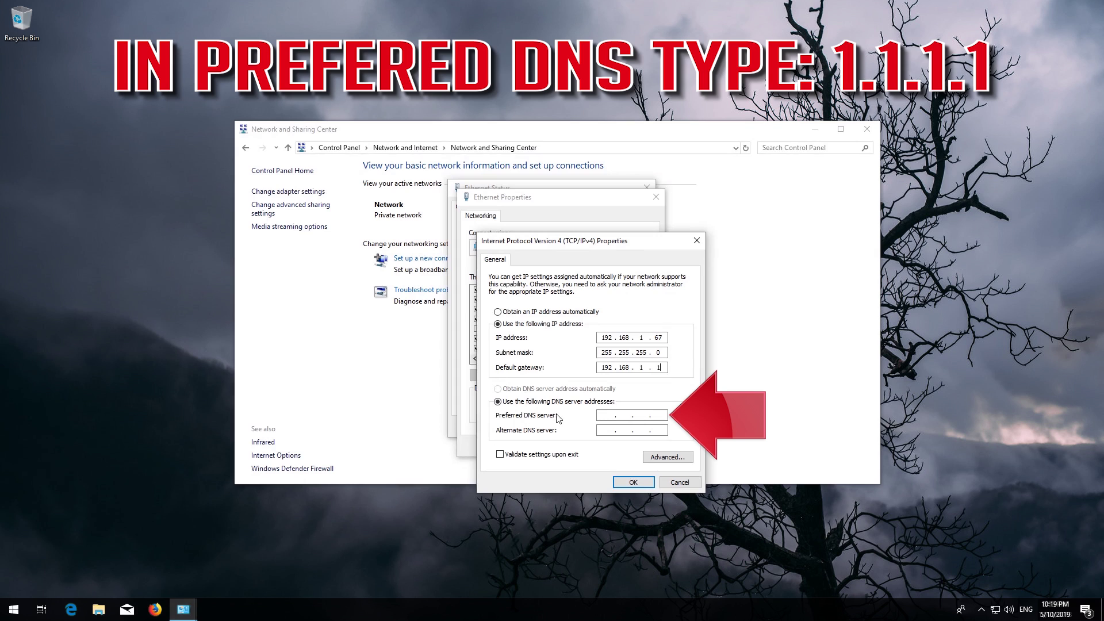
# Set the preferred DNS server to 1.1.1.1 and the alternate to 1.0.0.1, then apply the settings and close all network windows
pyautogui.click(606, 415)
pyautogui.write('1.0.0.1')
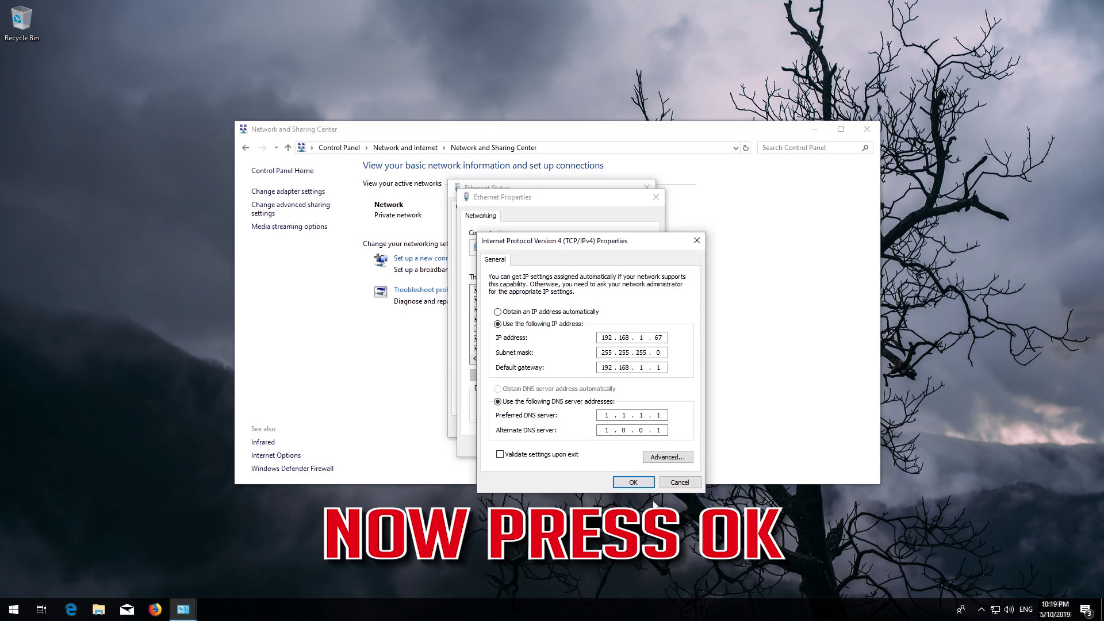
pyautogui.click(628, 484)
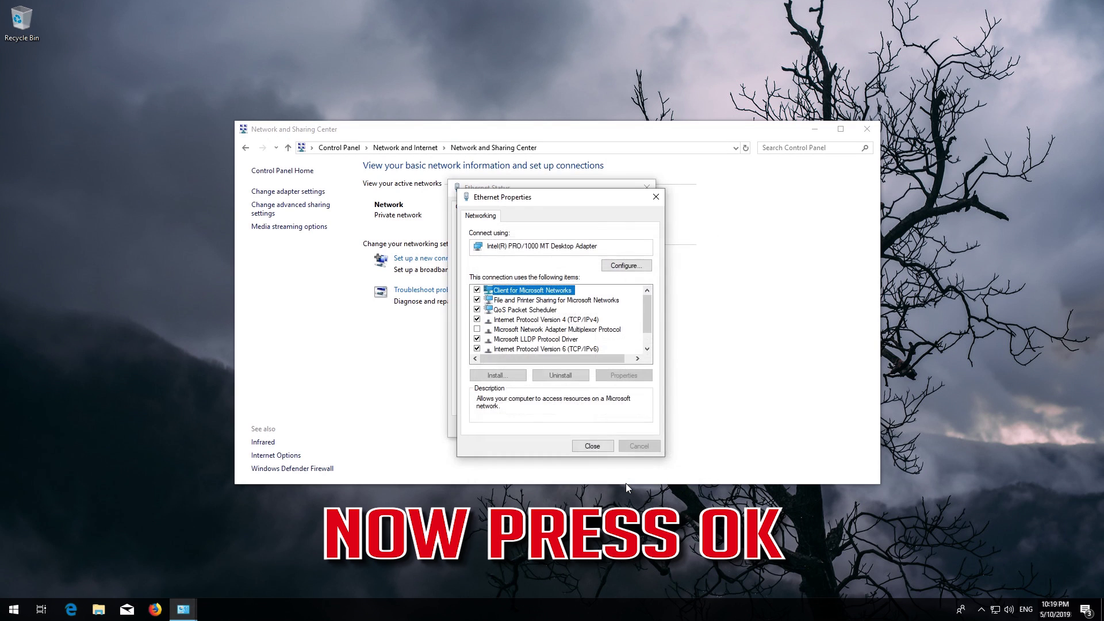
pyautogui.click(591, 447)
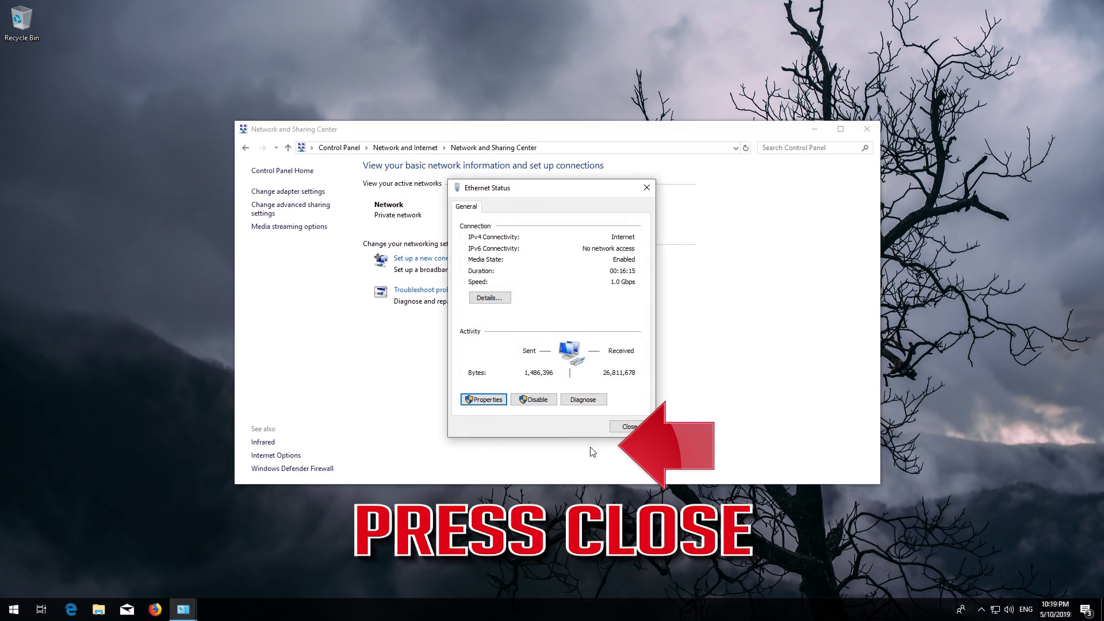
pyautogui.click(629, 427)
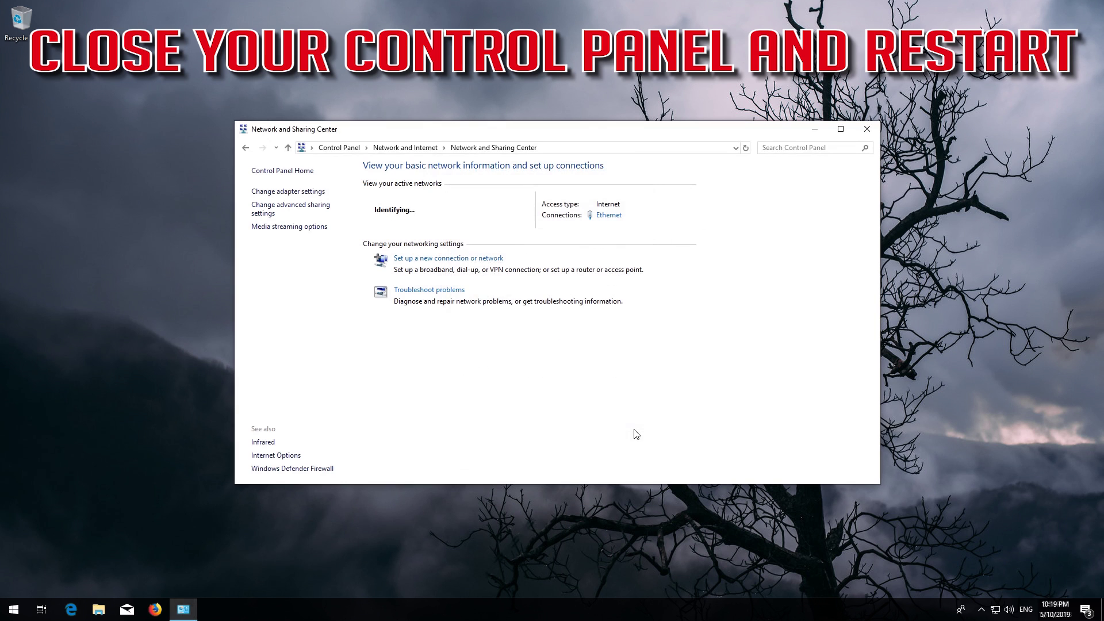
pyautogui.click(860, 137)
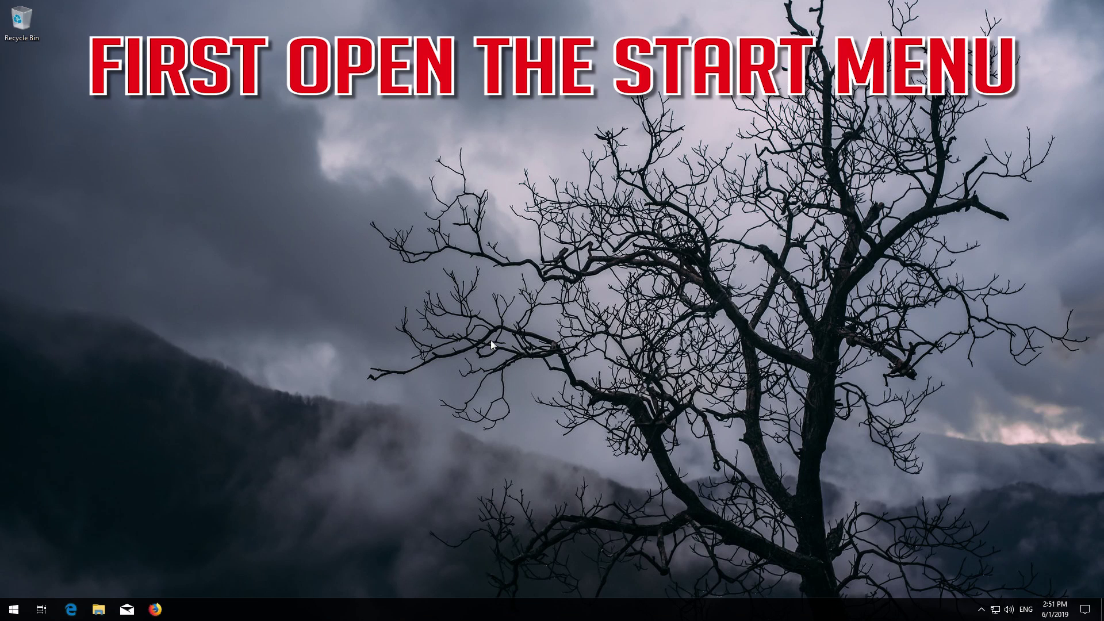
# Run a Network reset from the Network & Internet status settings and confirm resetting the network settings
pyautogui.click(14, 609)
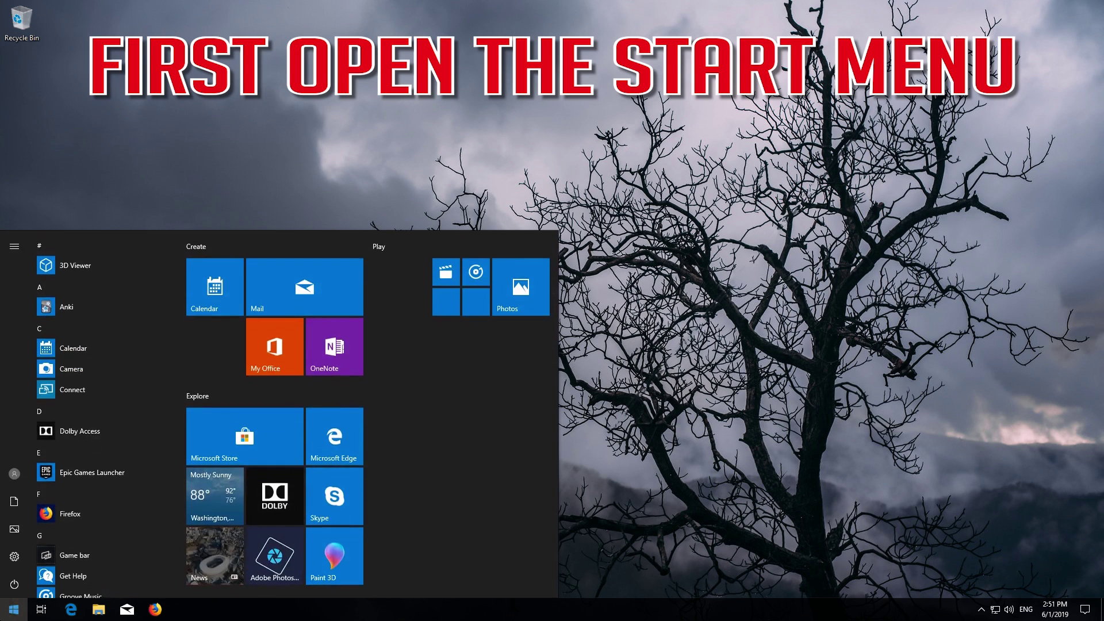
pyautogui.click(15, 555)
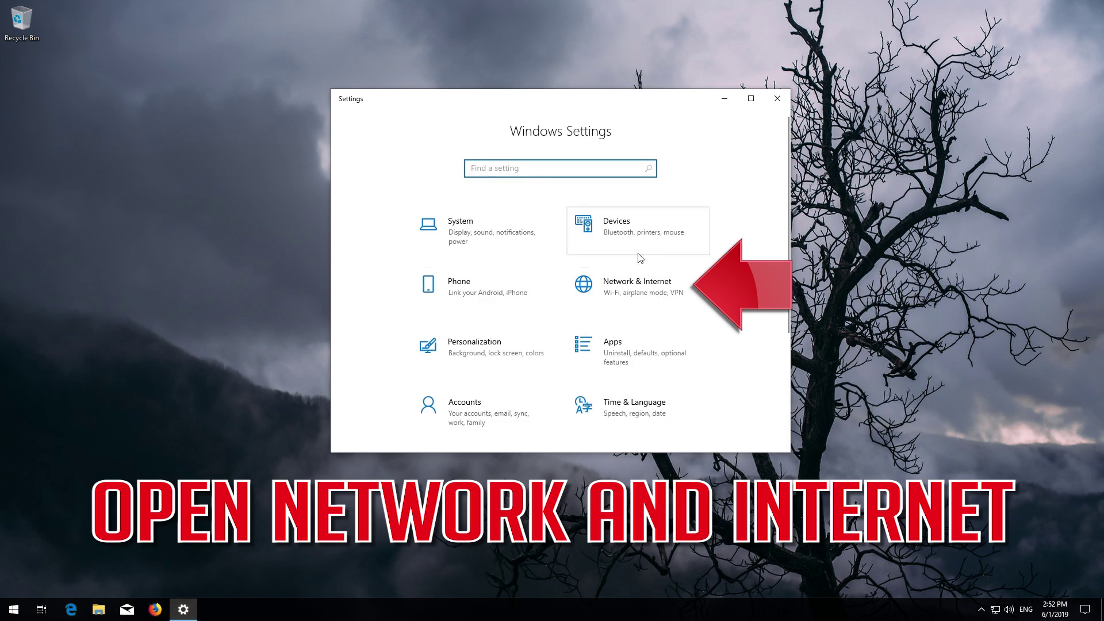
pyautogui.click(650, 288)
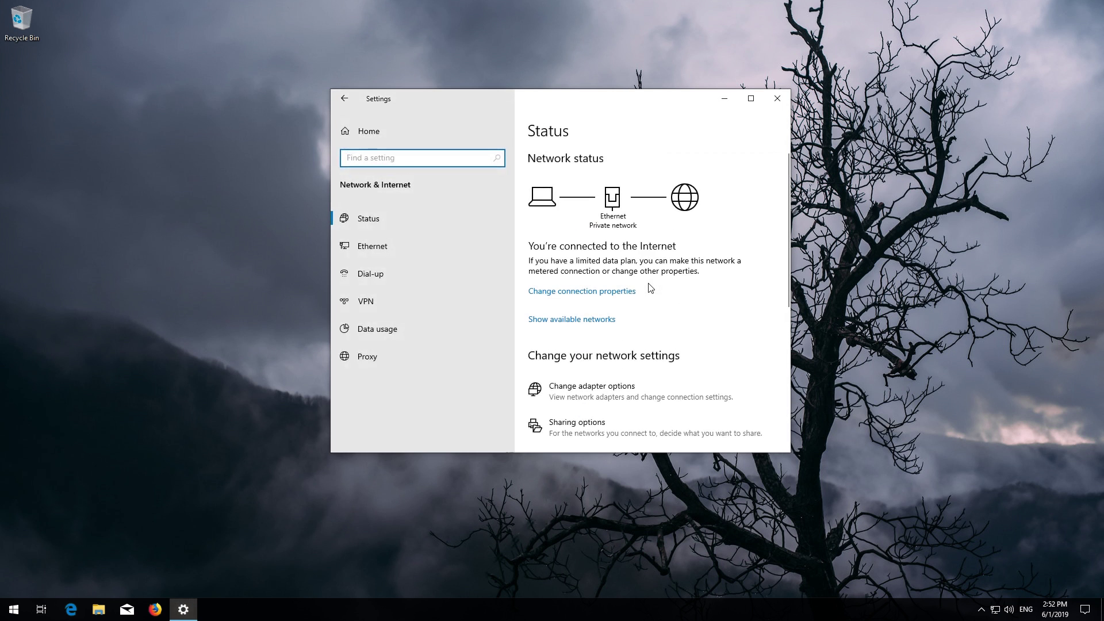
pyautogui.scroll(-5, 649, 287)
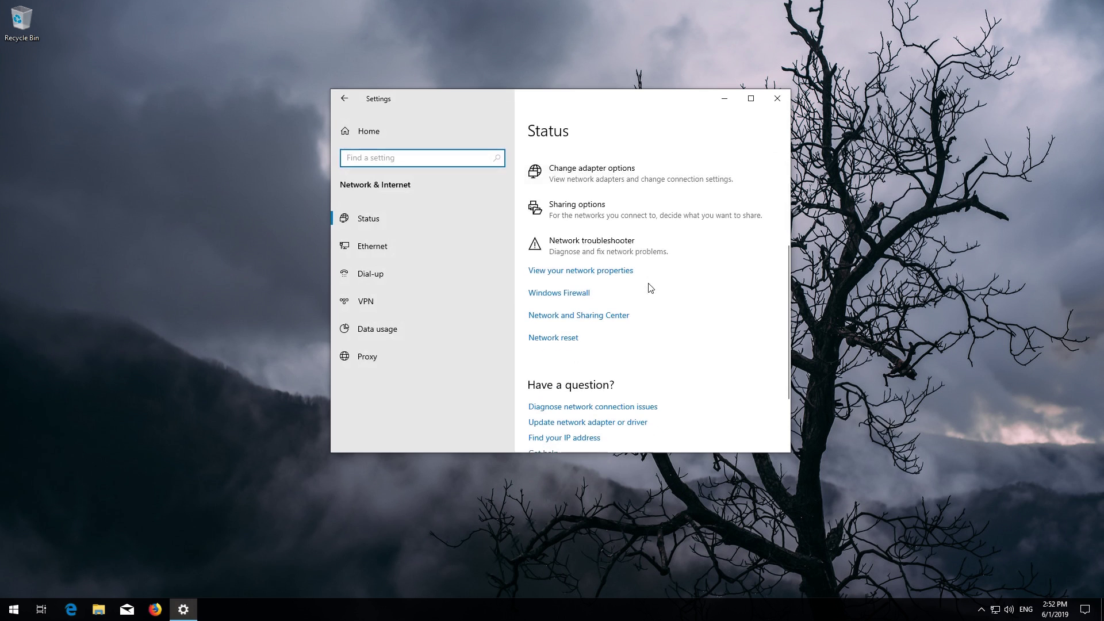
pyautogui.scroll(-2, 650, 287)
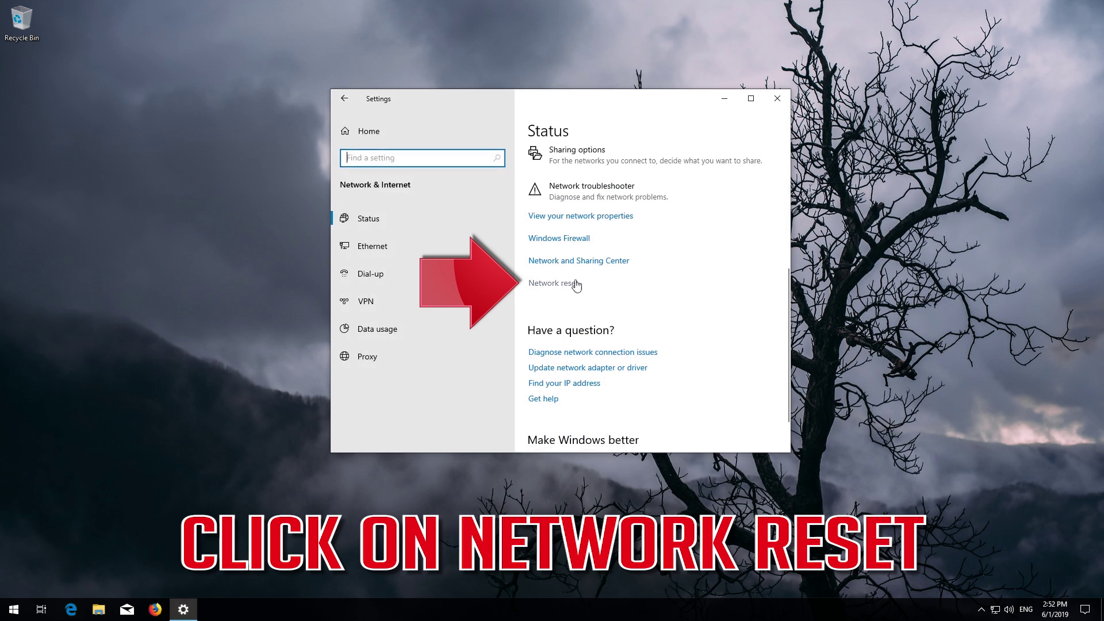
pyautogui.click(553, 283)
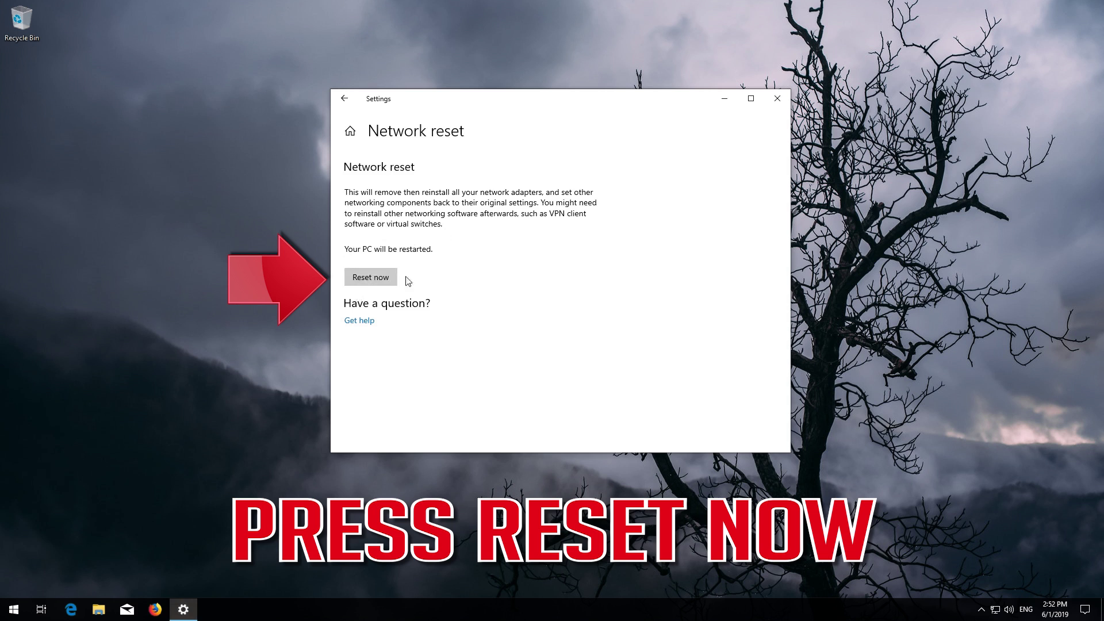
pyautogui.click(380, 276)
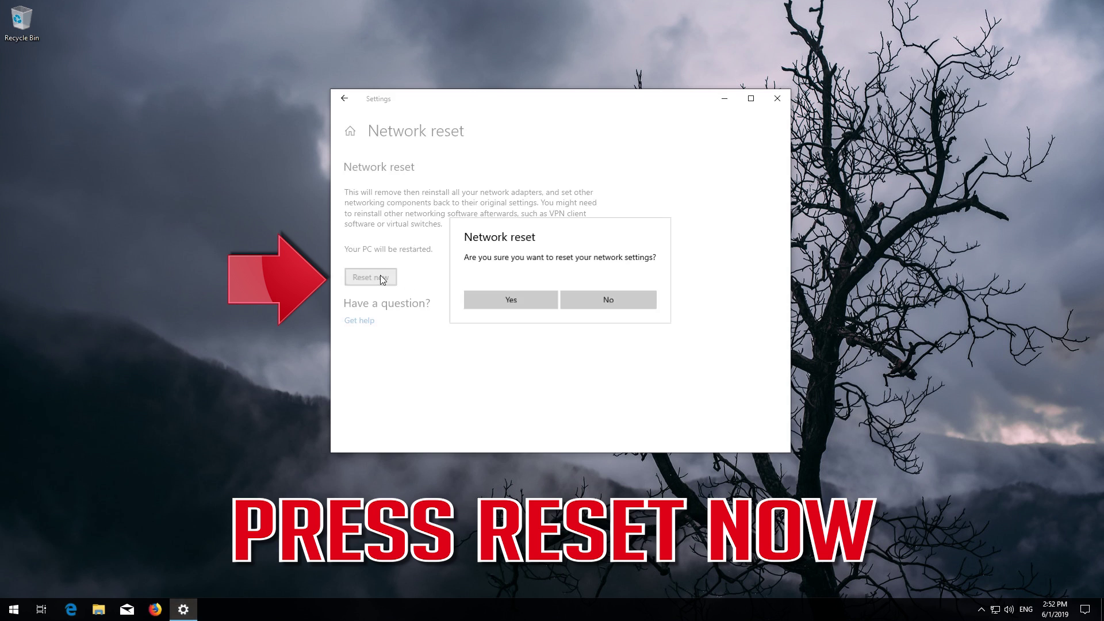
pyautogui.click(525, 293)
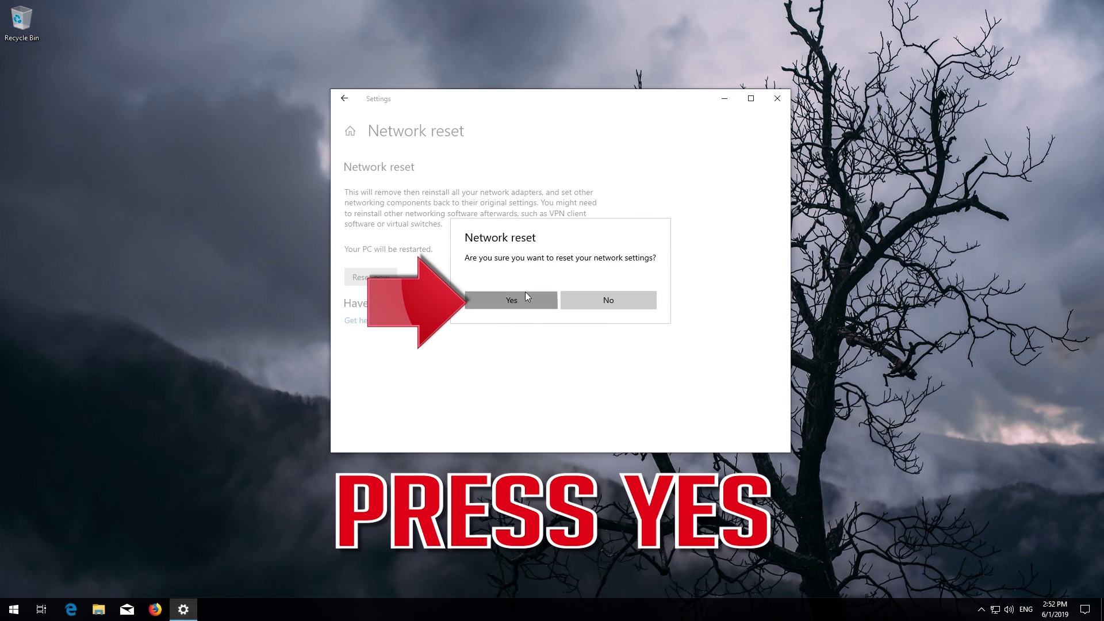
# Restart the computer to complete the network reset
pyautogui.click(2, 614)
pyautogui.click(15, 584)
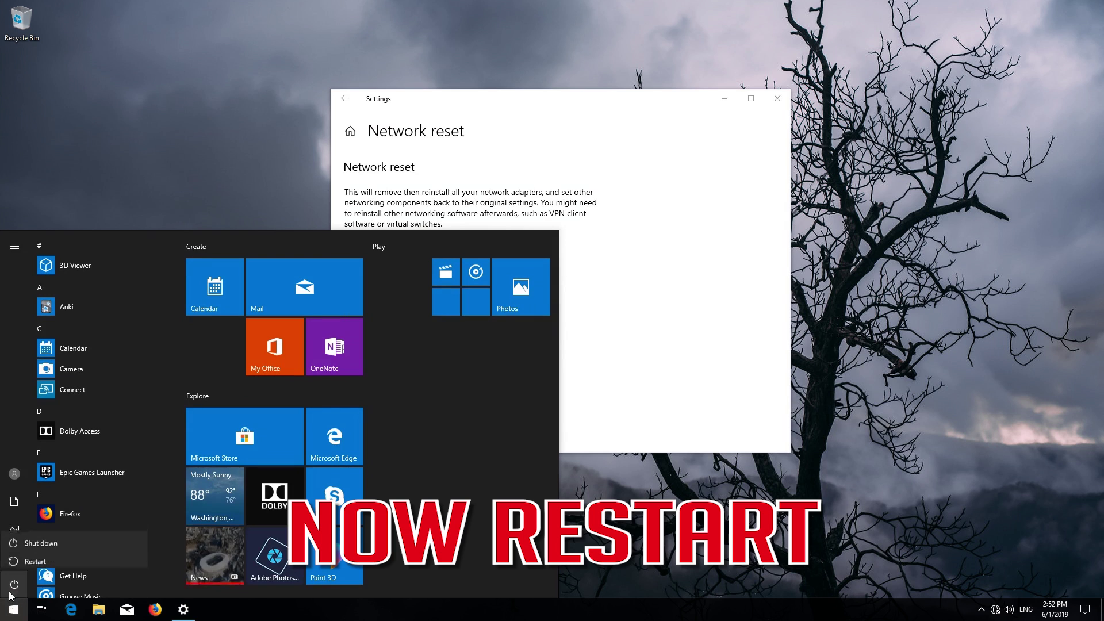
pyautogui.click(35, 556)
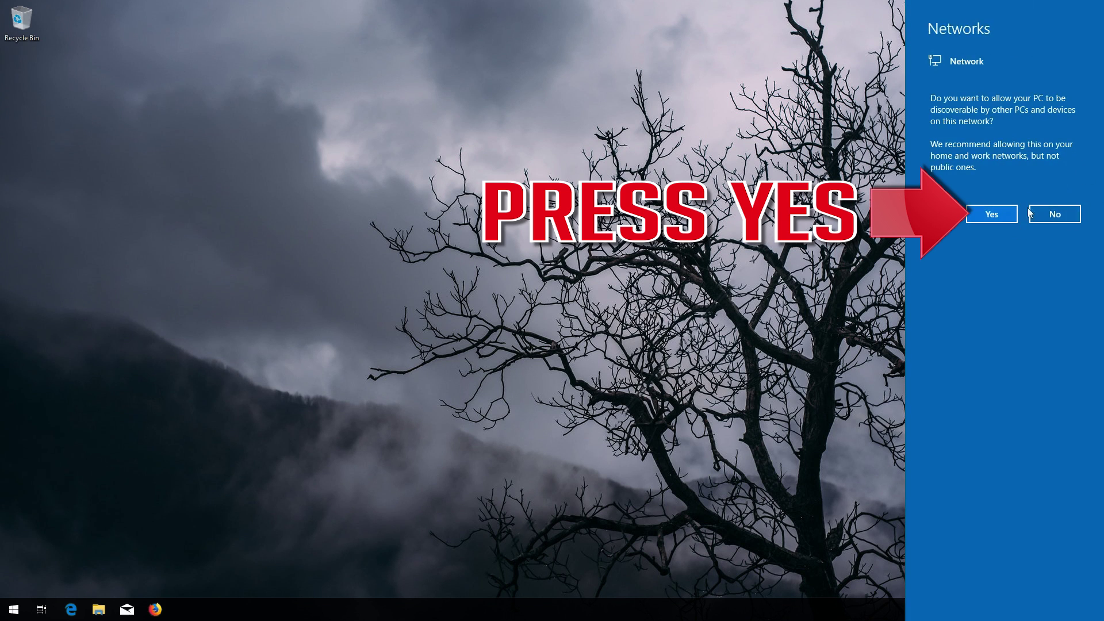
# Allow the PC to be discoverable on the network, and open Device Manager by searching for "device manager"
pyautogui.click(992, 214)
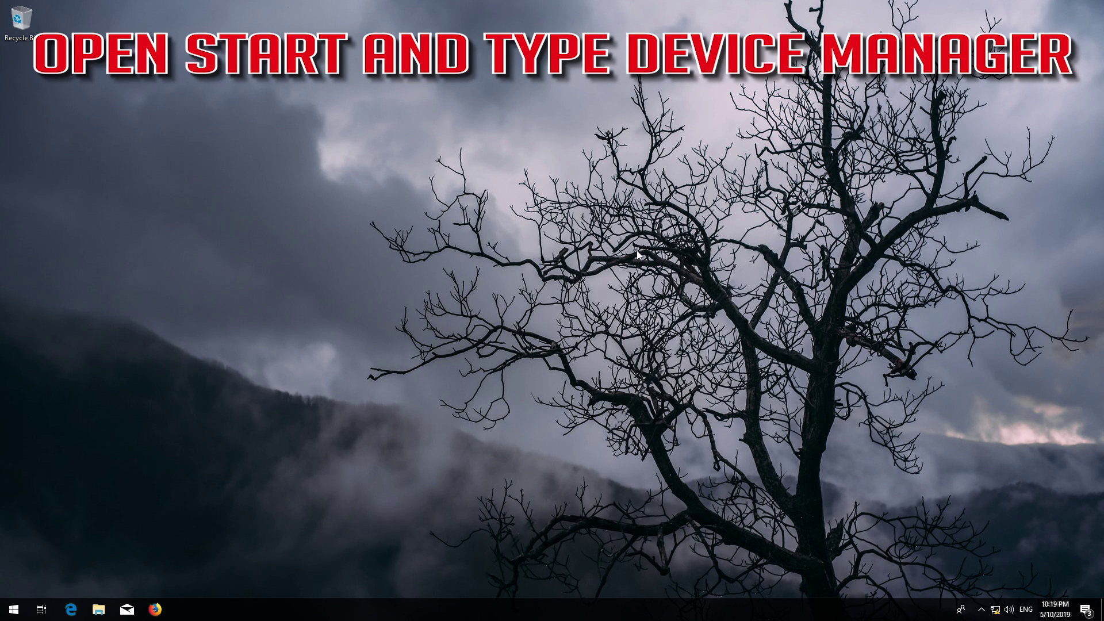
pyautogui.press('super')
pyautogui.write('device')
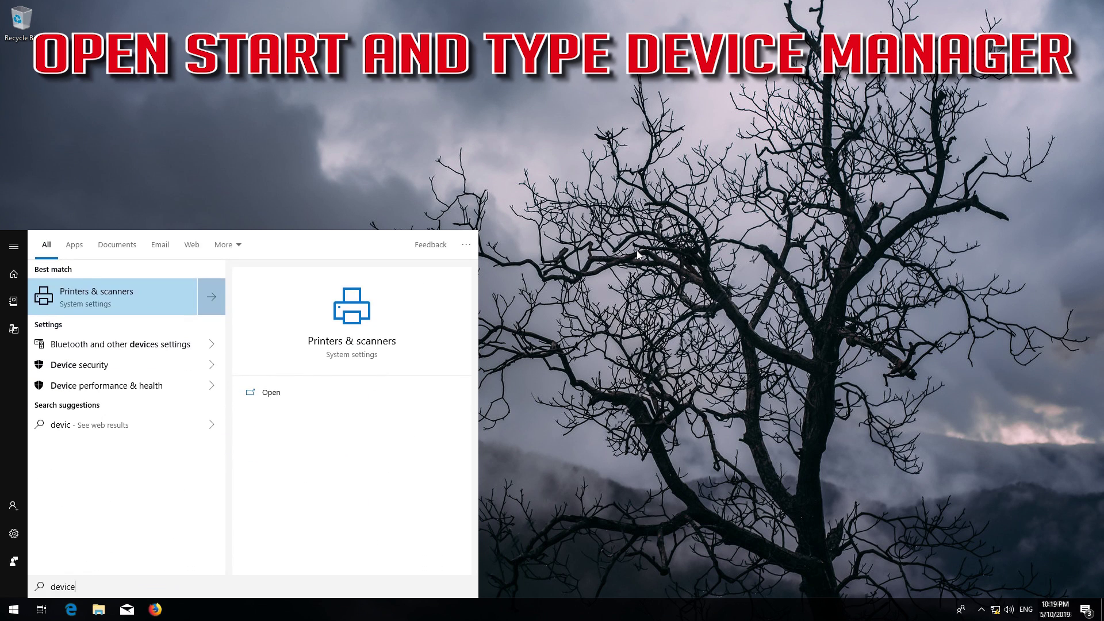
pyautogui.write(' manager')
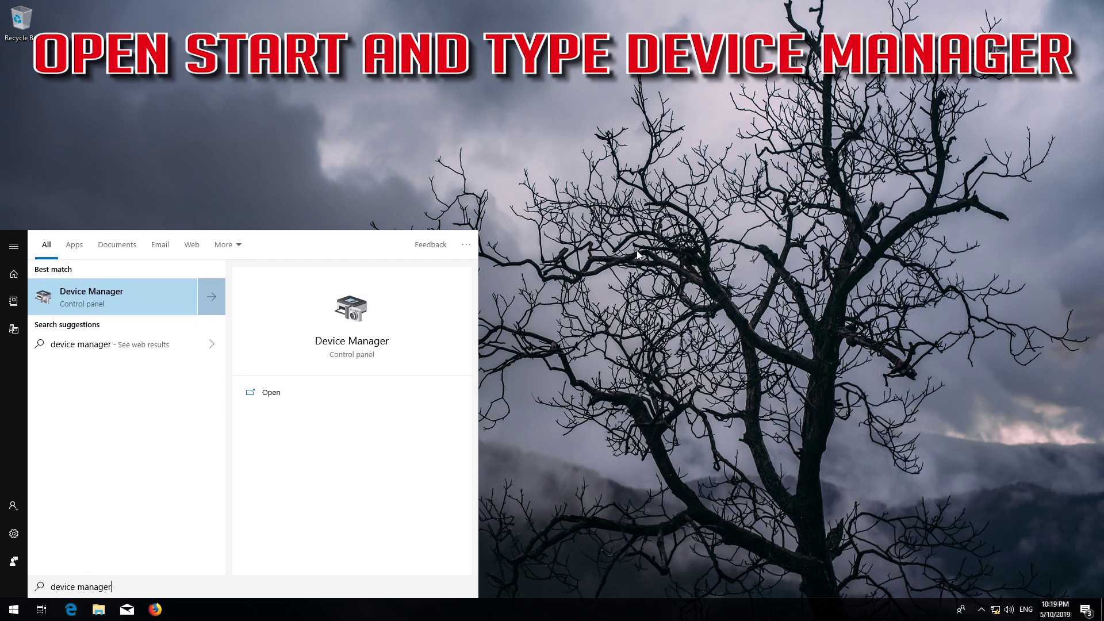
pyautogui.click(113, 297)
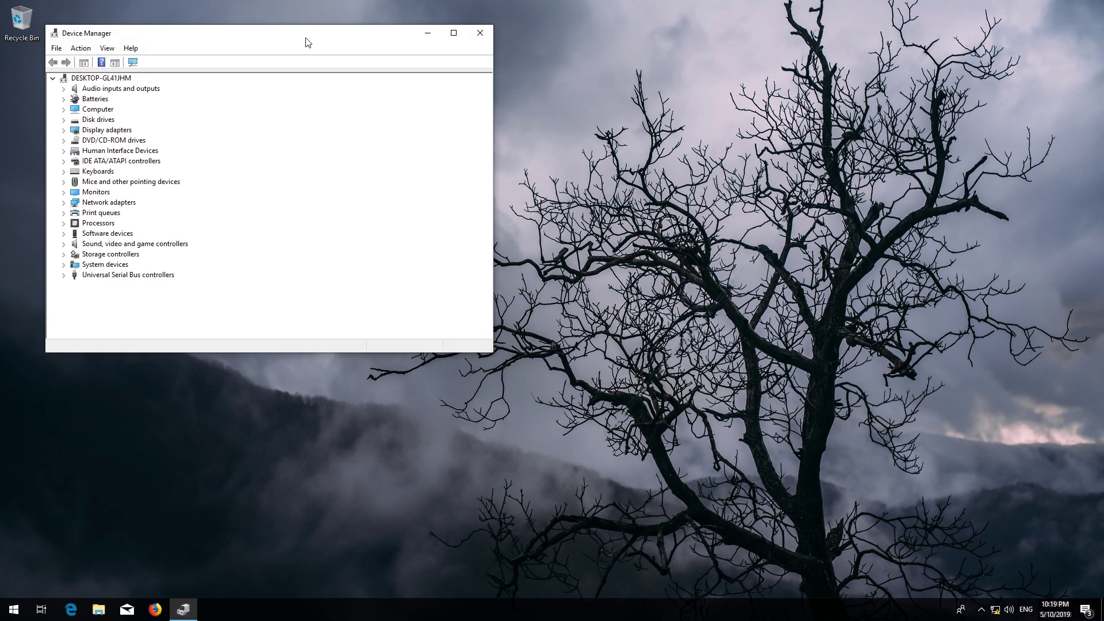
pyautogui.moveTo(305, 38); pyautogui.dragTo(540, 109)
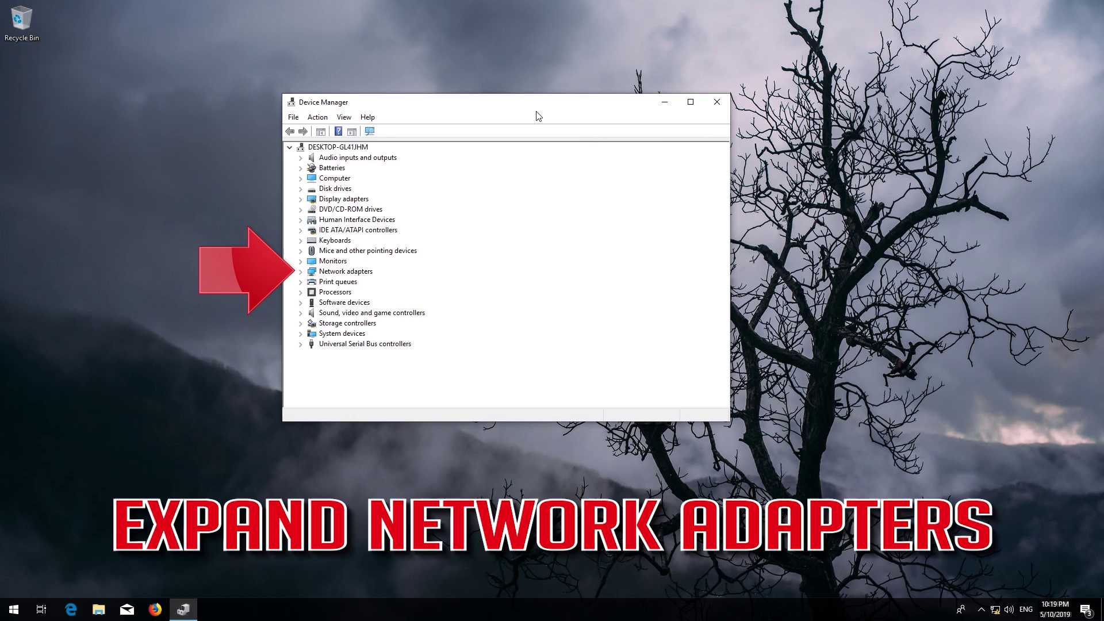
# Uninstall the Intel(R) PRO/1000 MT Desktop Adapter from the network adapters and confirm the removal
pyautogui.click(300, 271)
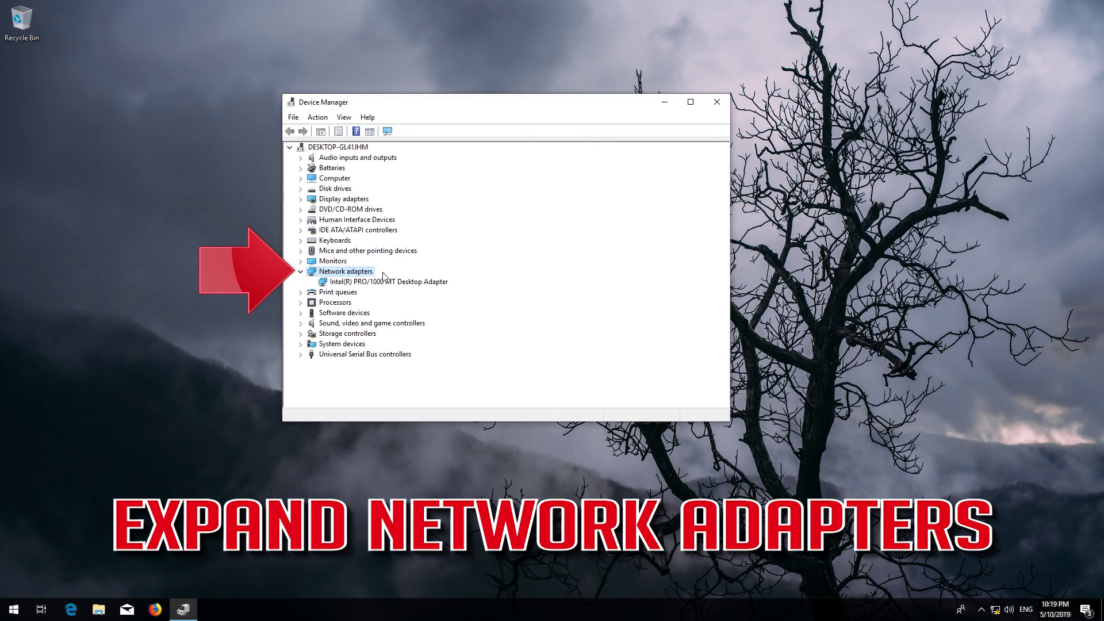
pyautogui.click(347, 282)
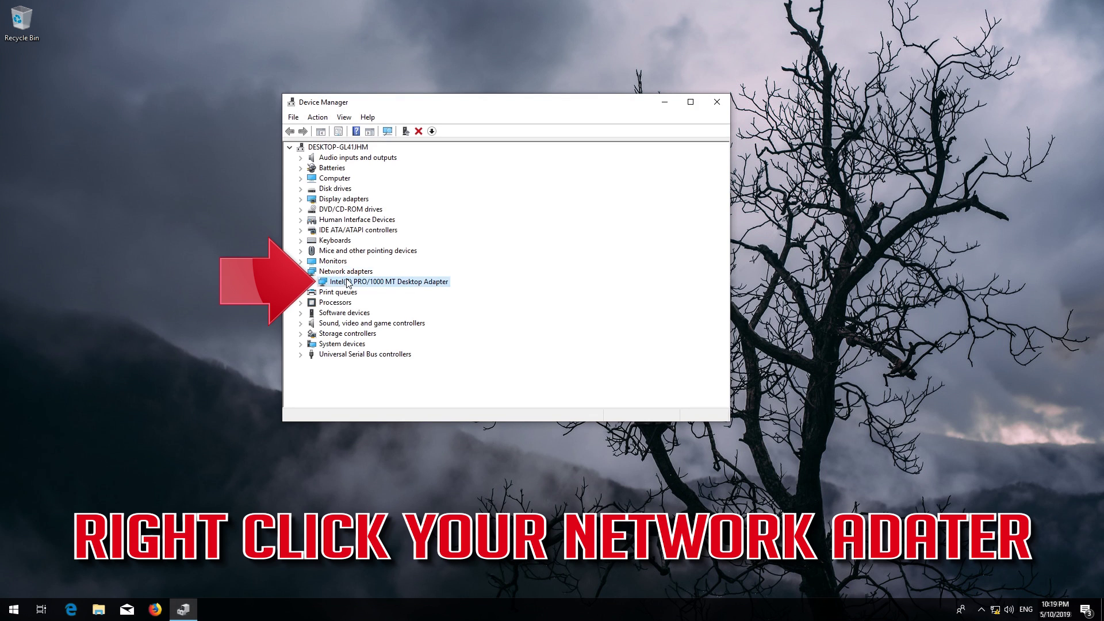
pyautogui.rightClick(347, 283)
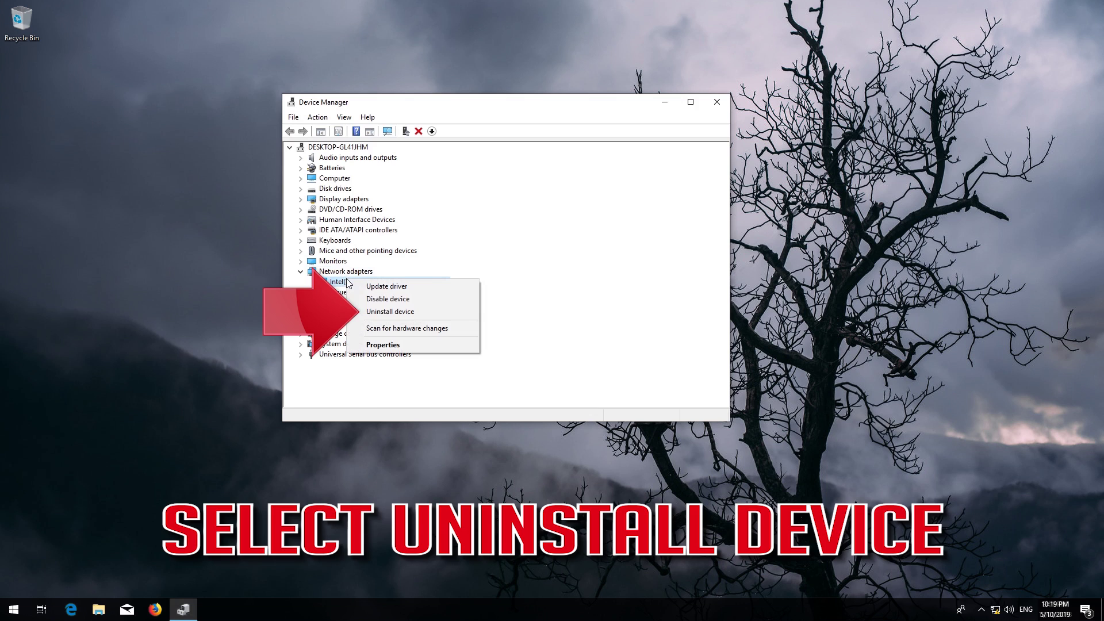
pyautogui.click(391, 312)
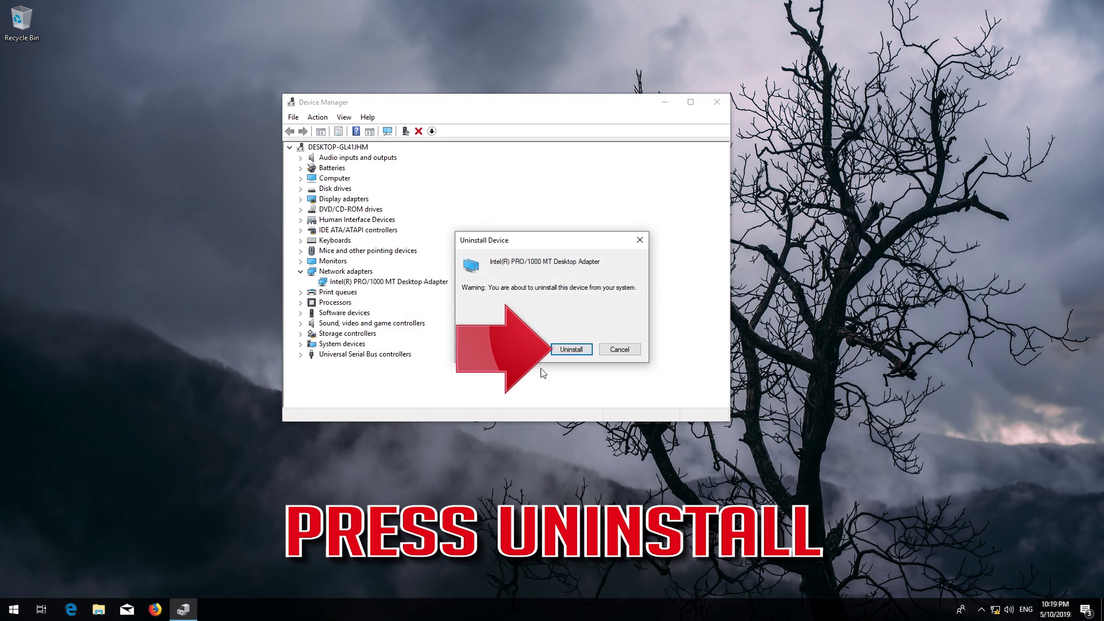
pyautogui.click(571, 353)
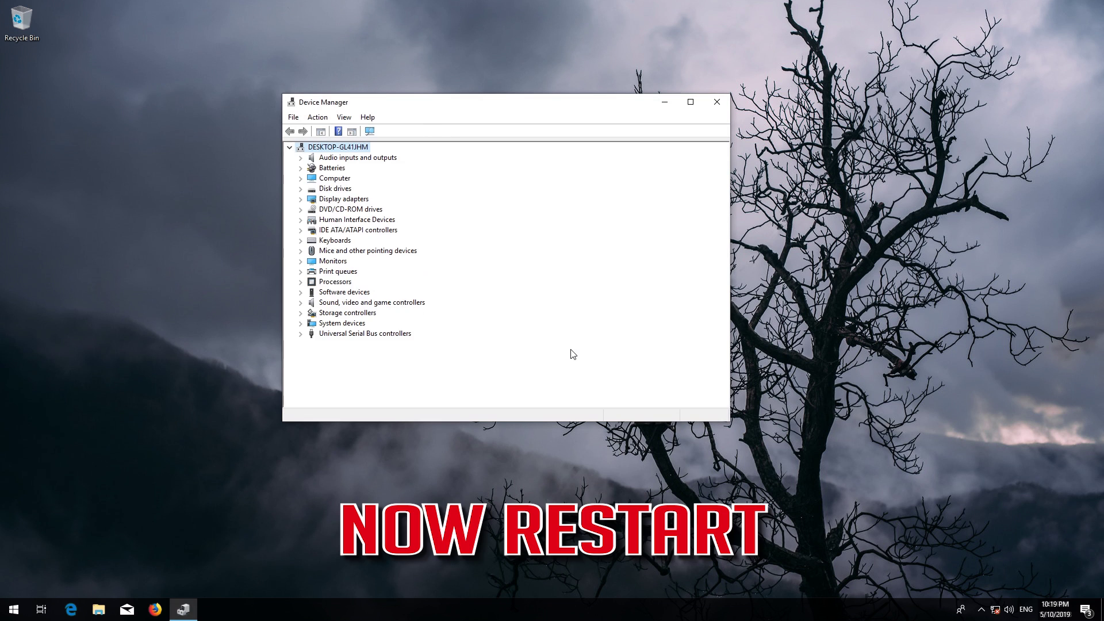
# Close Device Manager and restart the computer
pyautogui.click(711, 110)
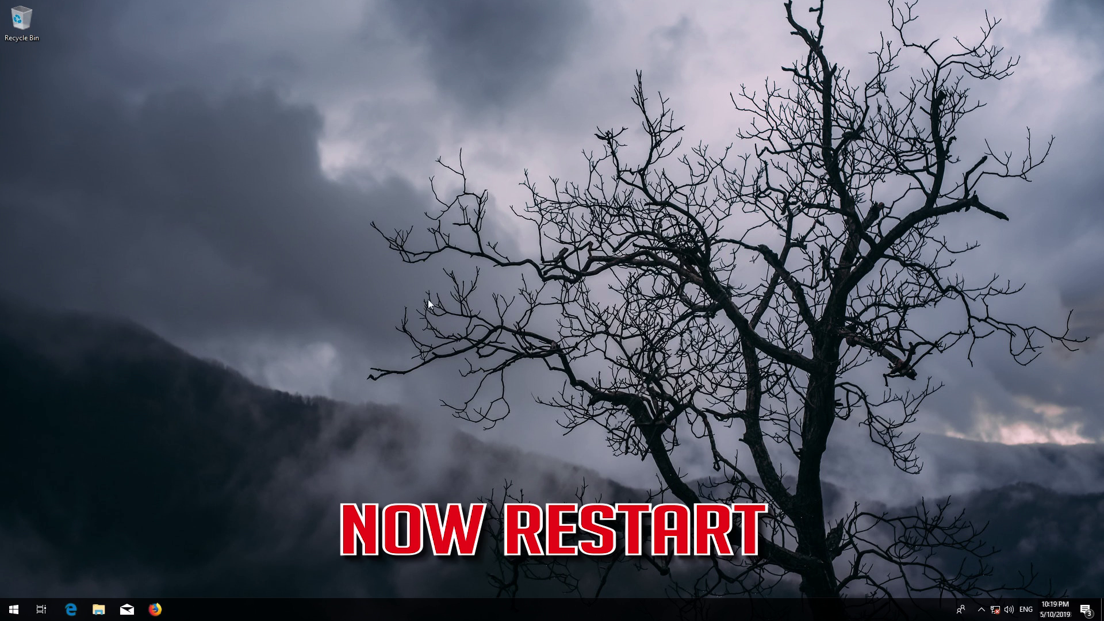
pyautogui.click(5, 614)
pyautogui.click(15, 585)
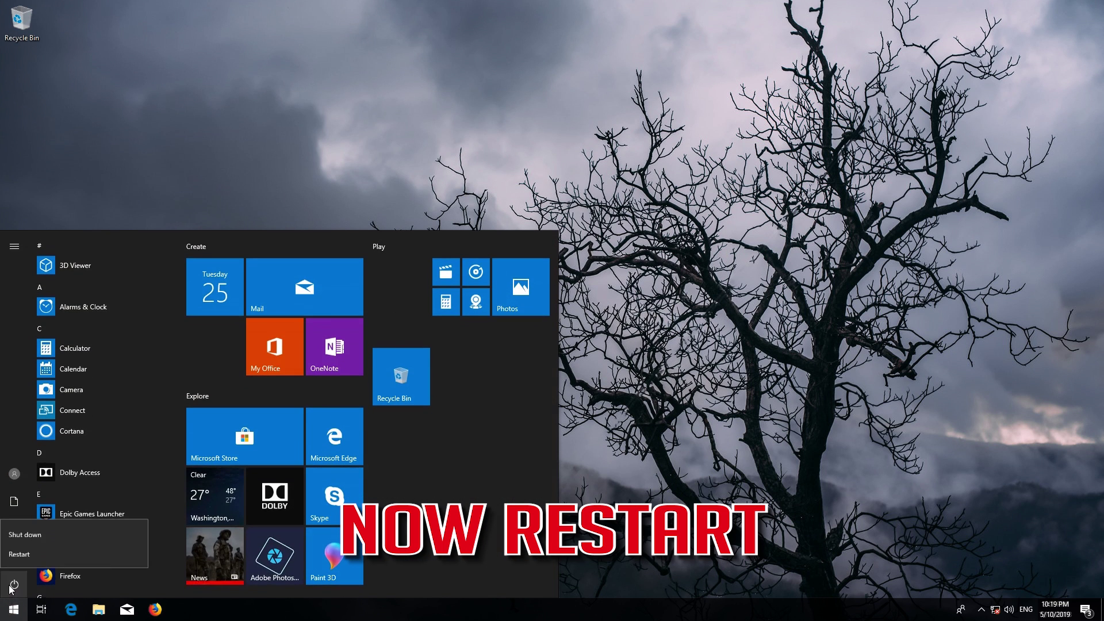
pyautogui.click(28, 553)
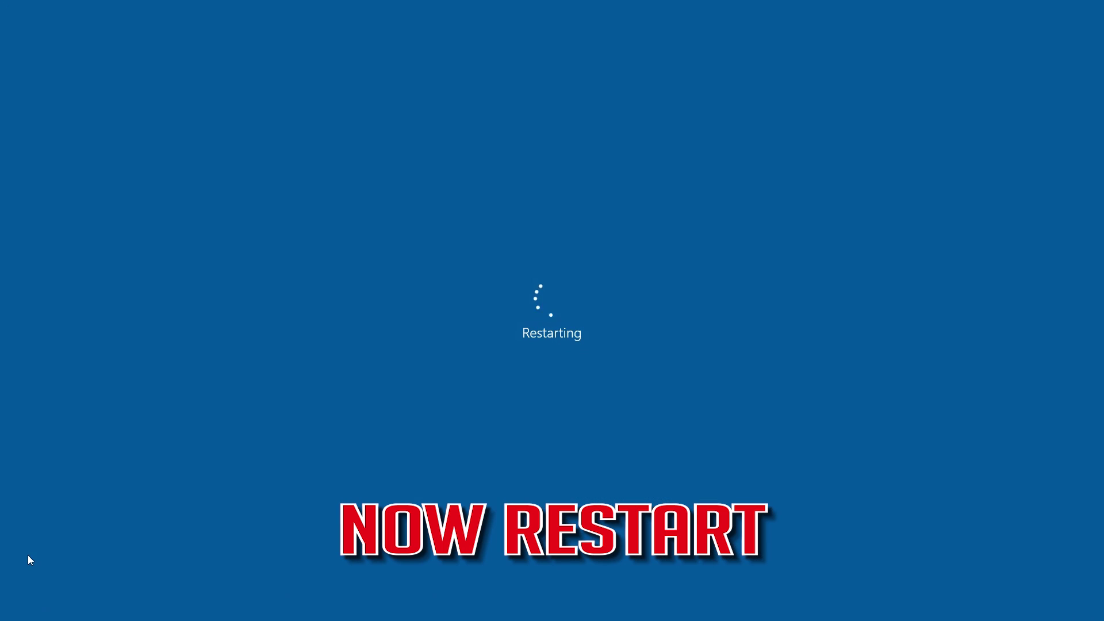